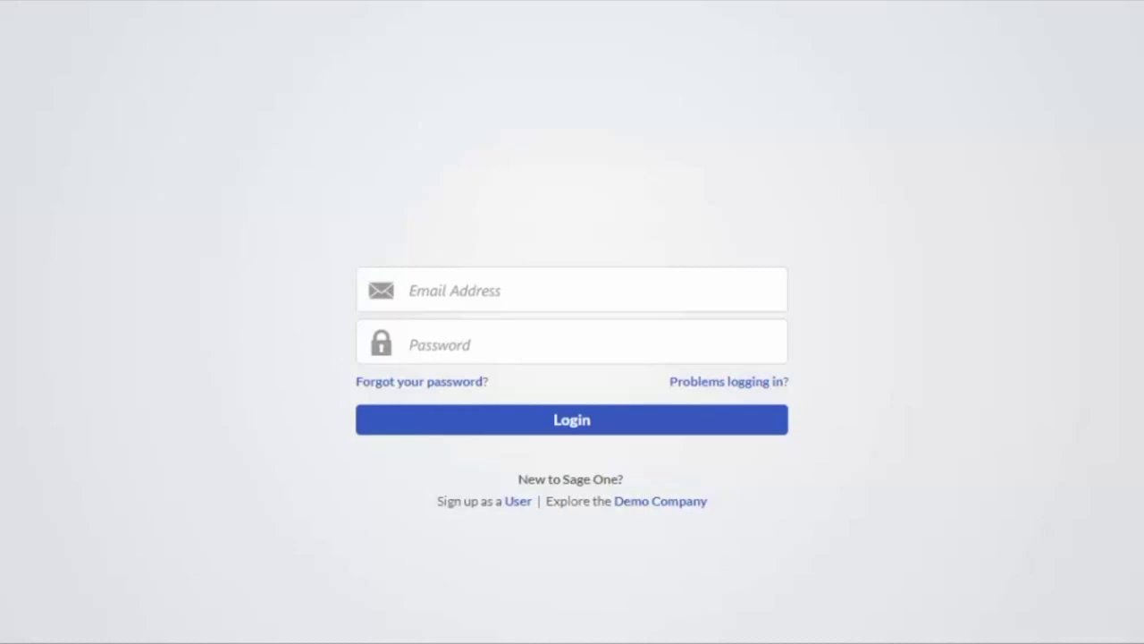
Complete and submit the new-user sign-up form for My Company in South Africa
click(517, 508)
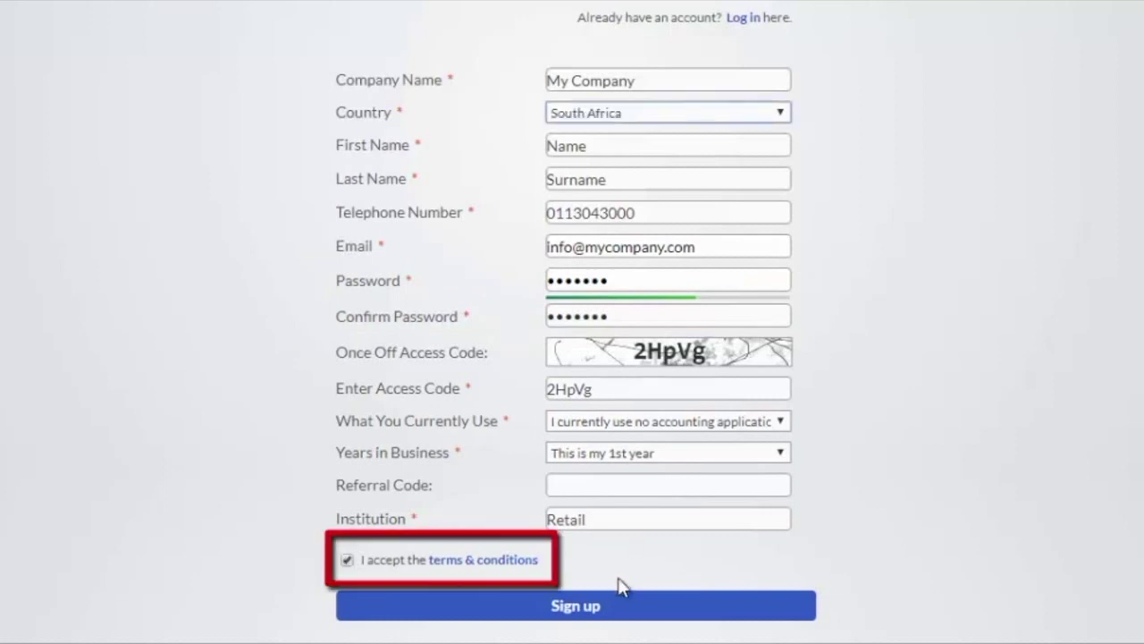
click(577, 605)
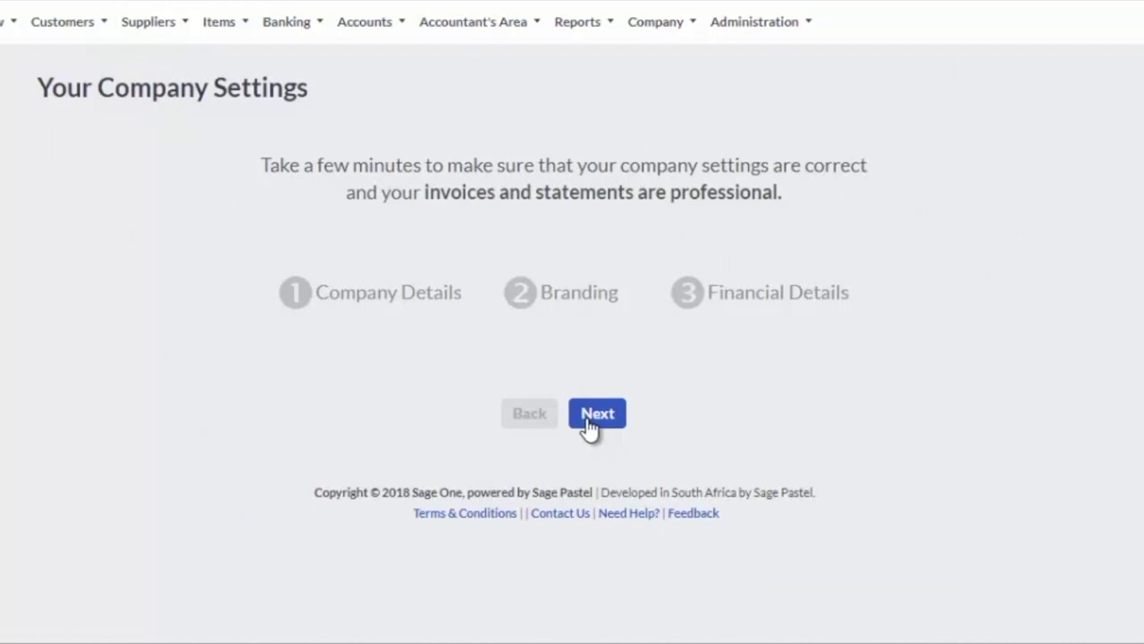
Move through the company settings to Branding and upload My Company Logo.bmp as the logo
click(589, 417)
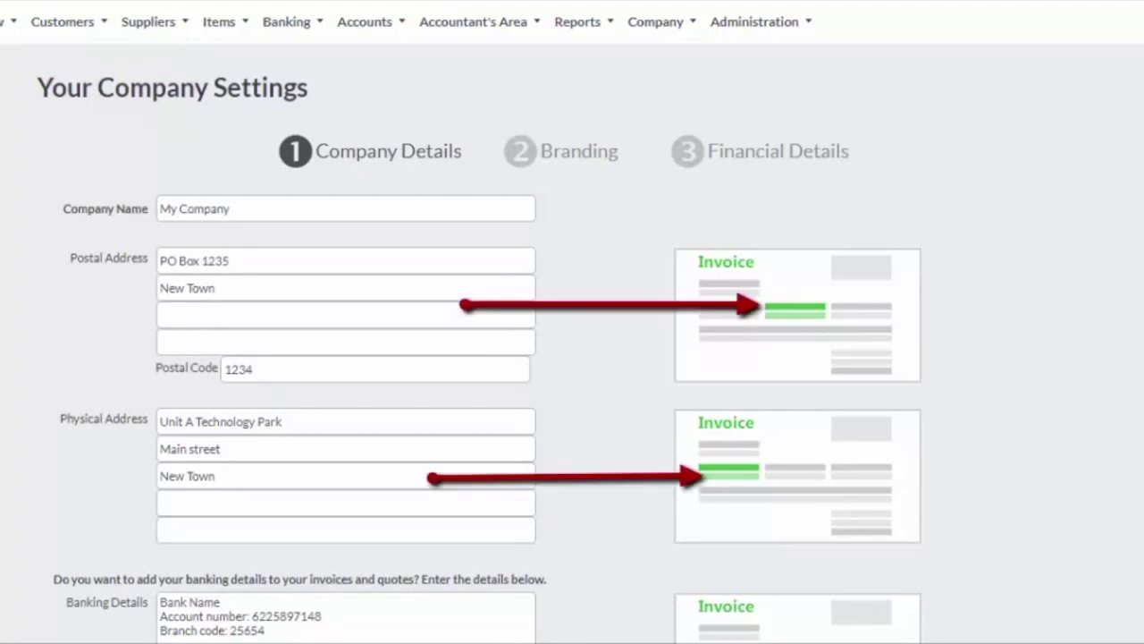
scroll(573, 322, down, 3)
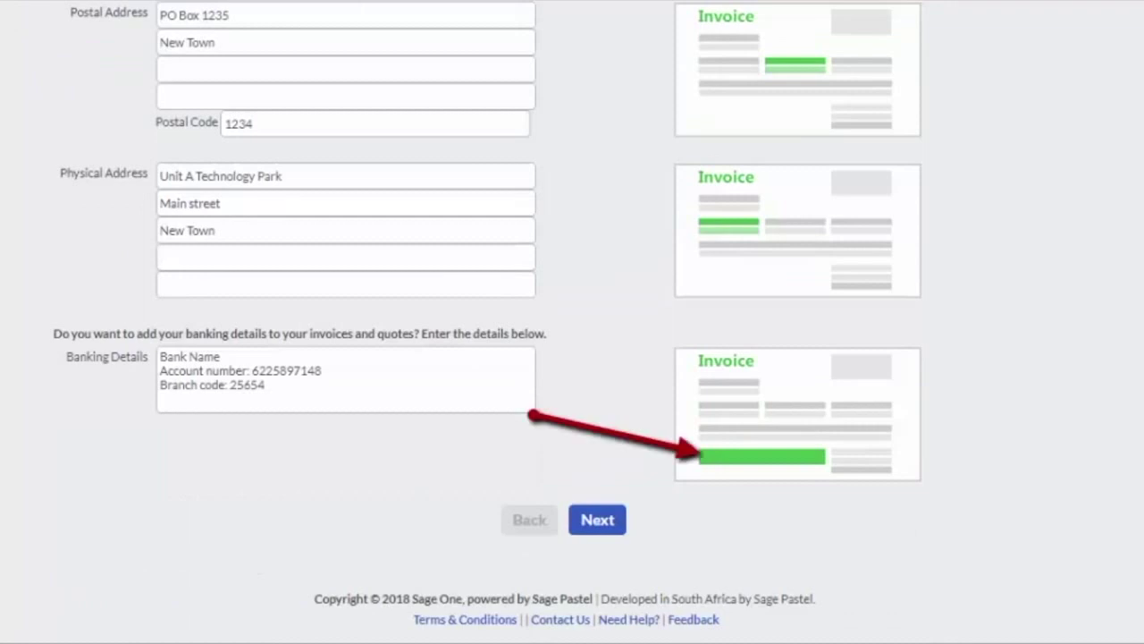
click(596, 526)
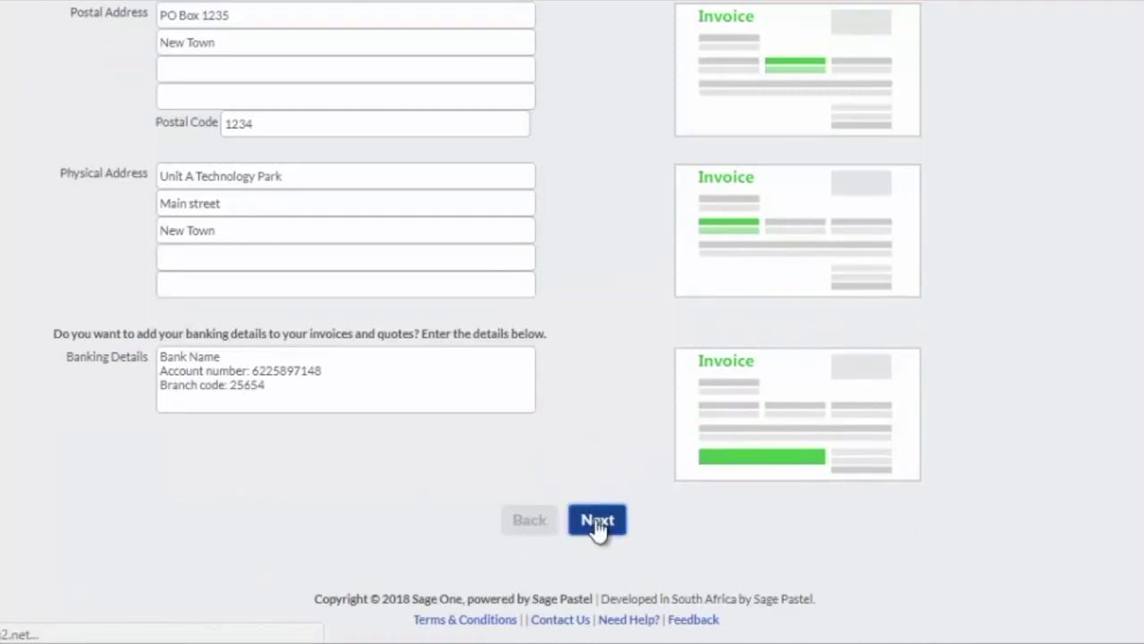
click(317, 268)
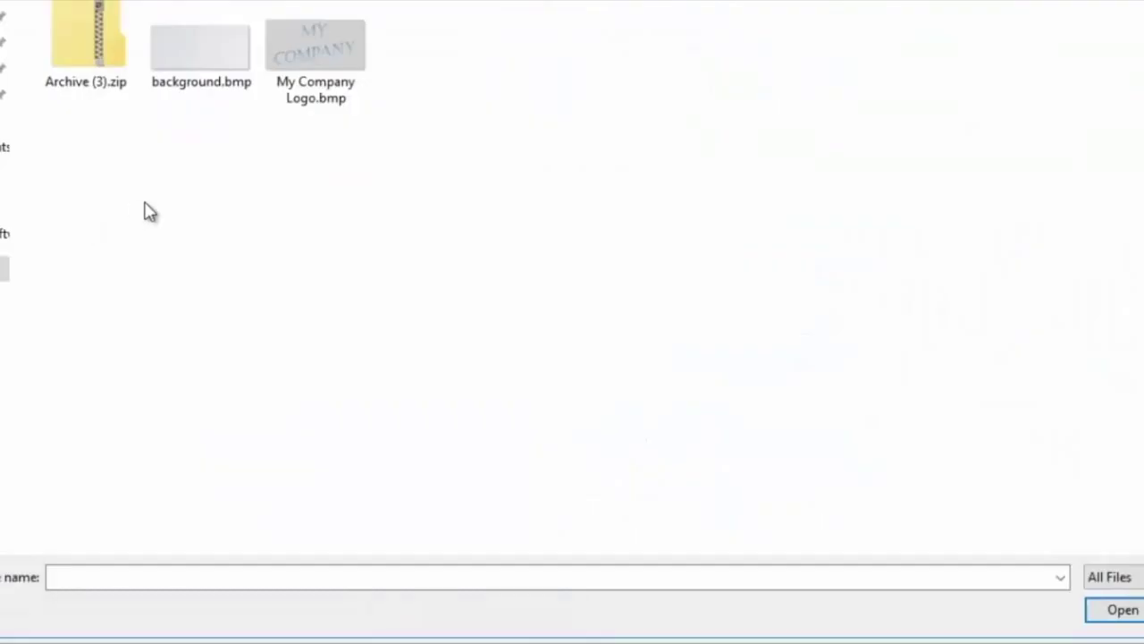
click(319, 50)
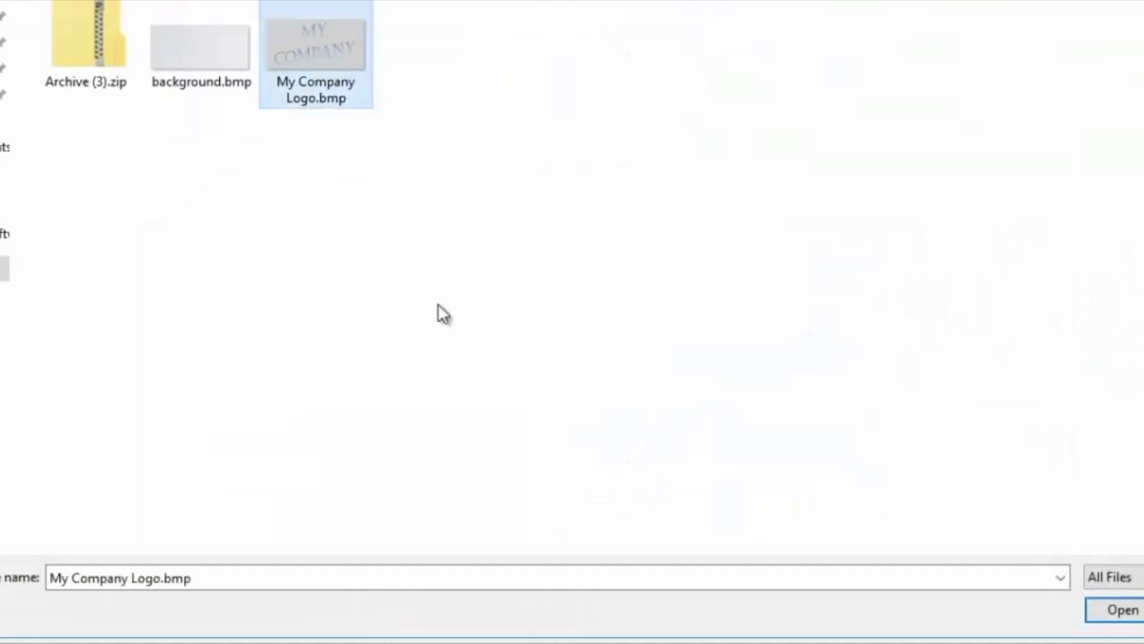
click(1119, 611)
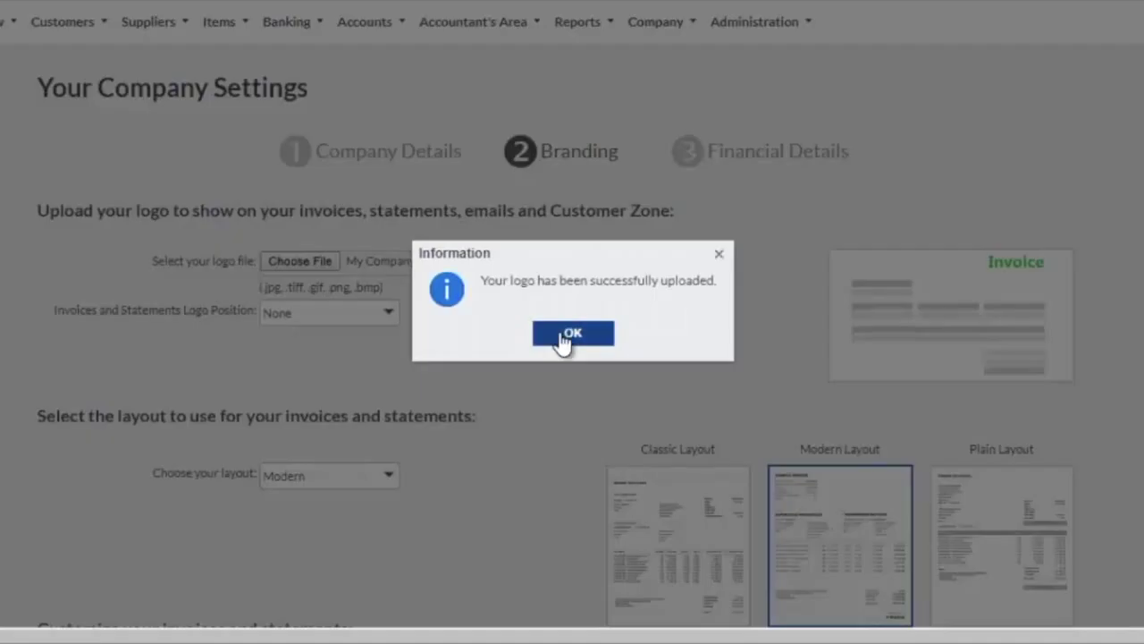
Set the logo position to Top Right
click(562, 335)
click(390, 313)
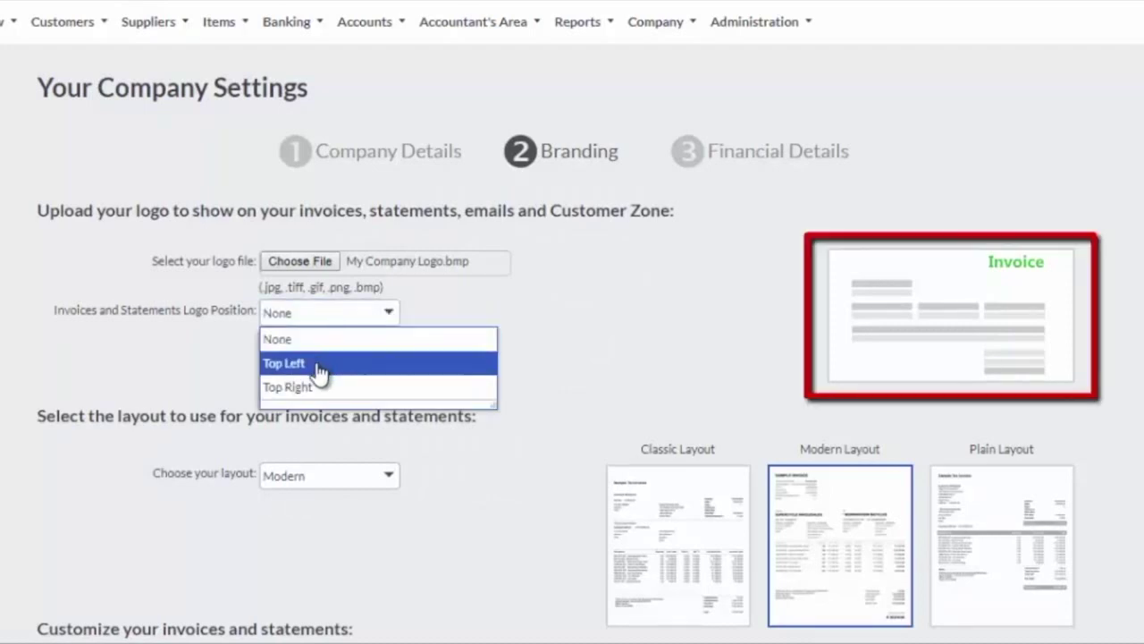
click(384, 363)
click(389, 313)
click(402, 387)
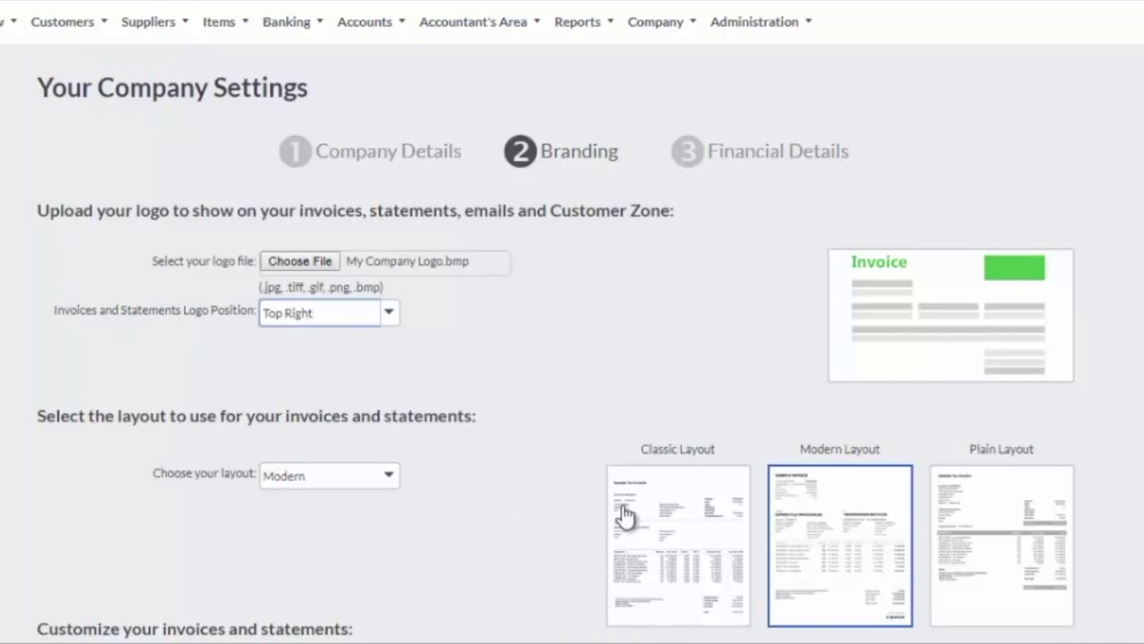
Preview the Classic invoice layout, keep Modern, and continue to Financial Details
click(677, 535)
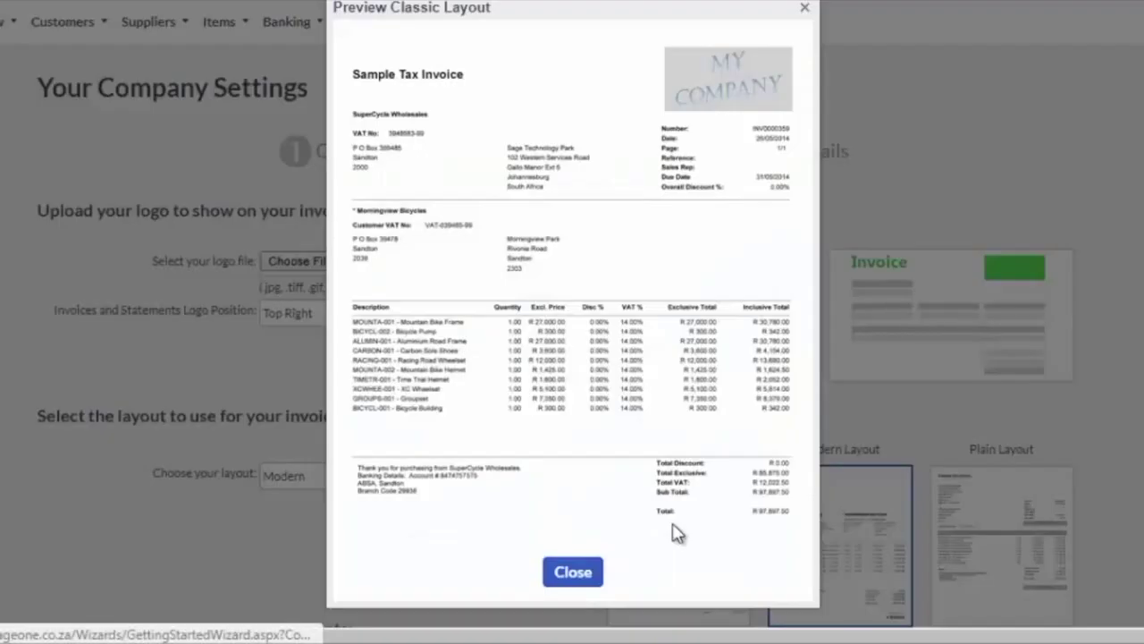
click(579, 573)
click(392, 476)
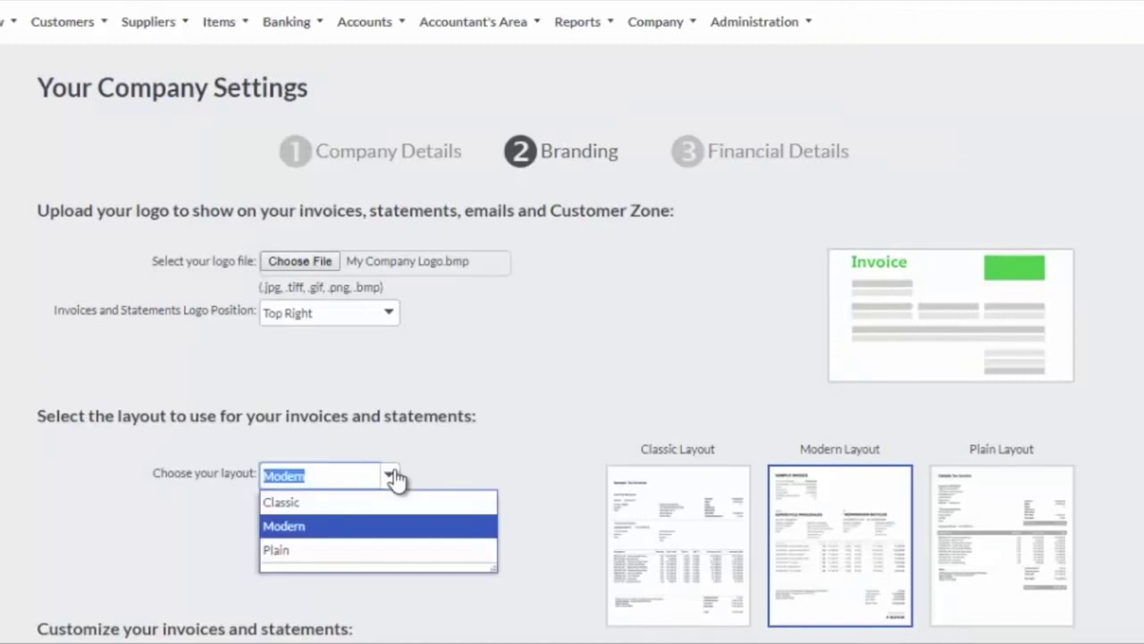
click(311, 527)
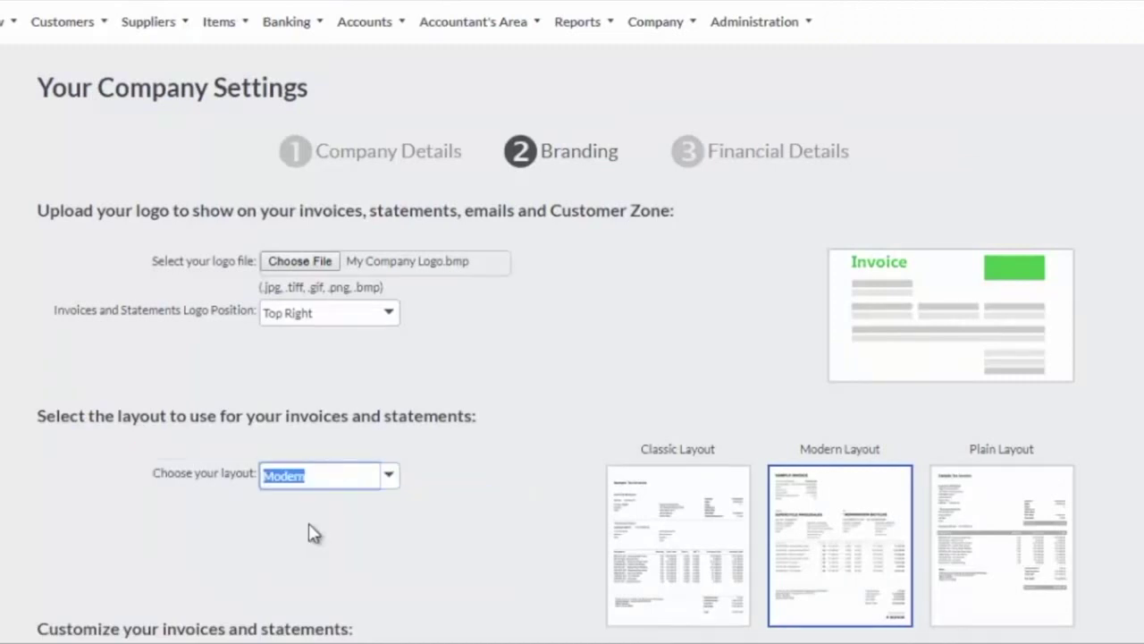
scroll(312, 533, down, 3)
click(597, 523)
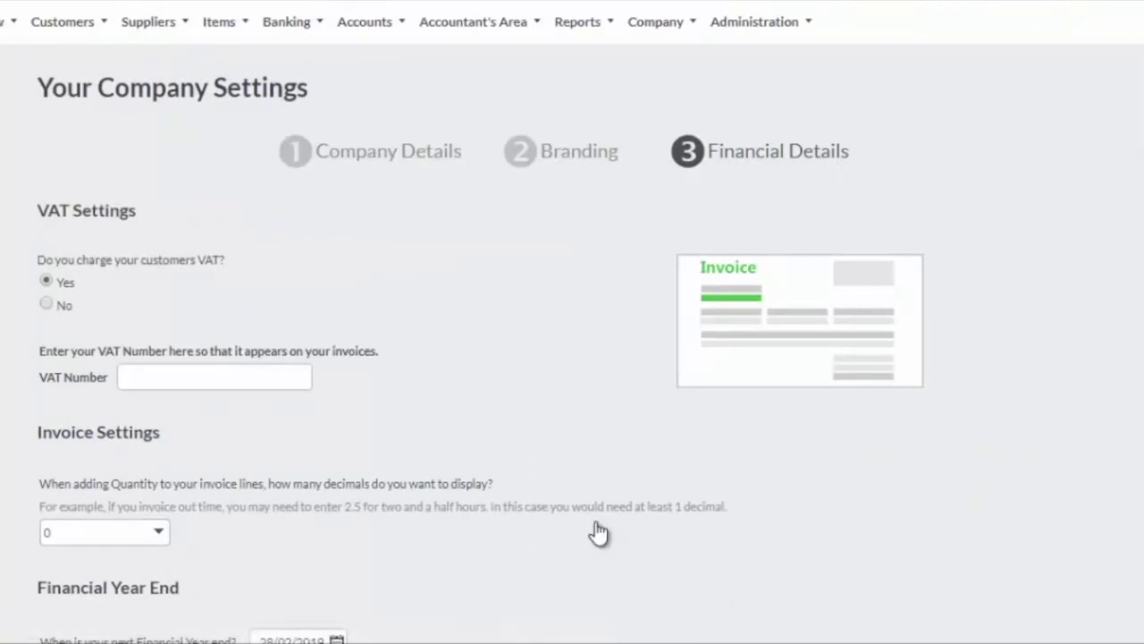
Enter the company's VAT number, set quantity decimals to 2, and finish setup
click(154, 377)
text(658974158)
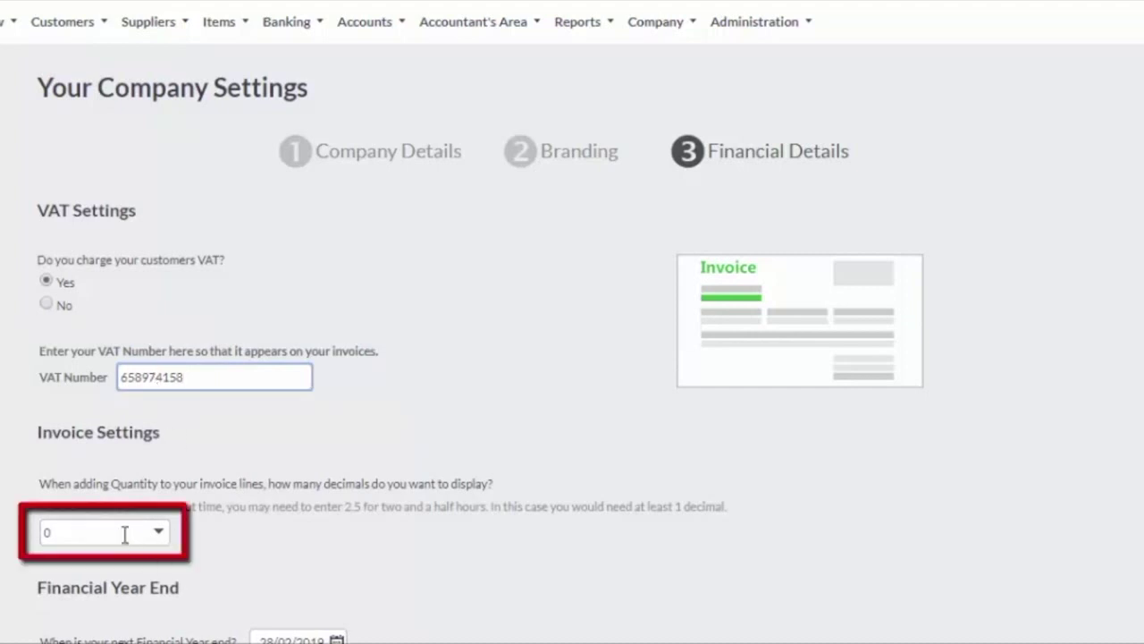
click(158, 534)
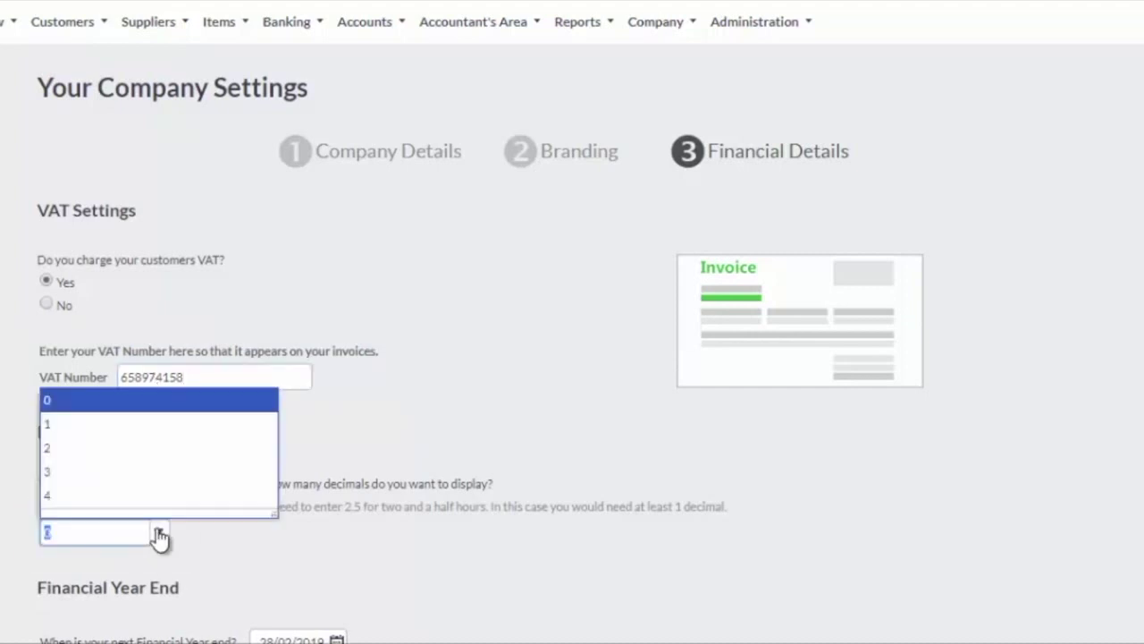
click(62, 454)
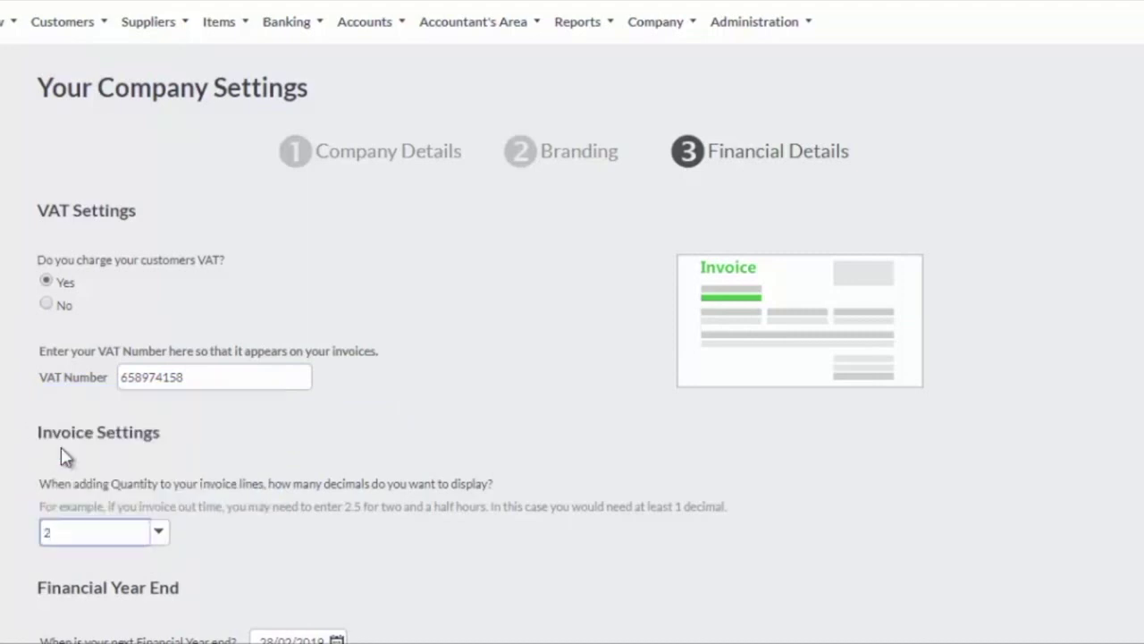
scroll(576, 503, down, 2)
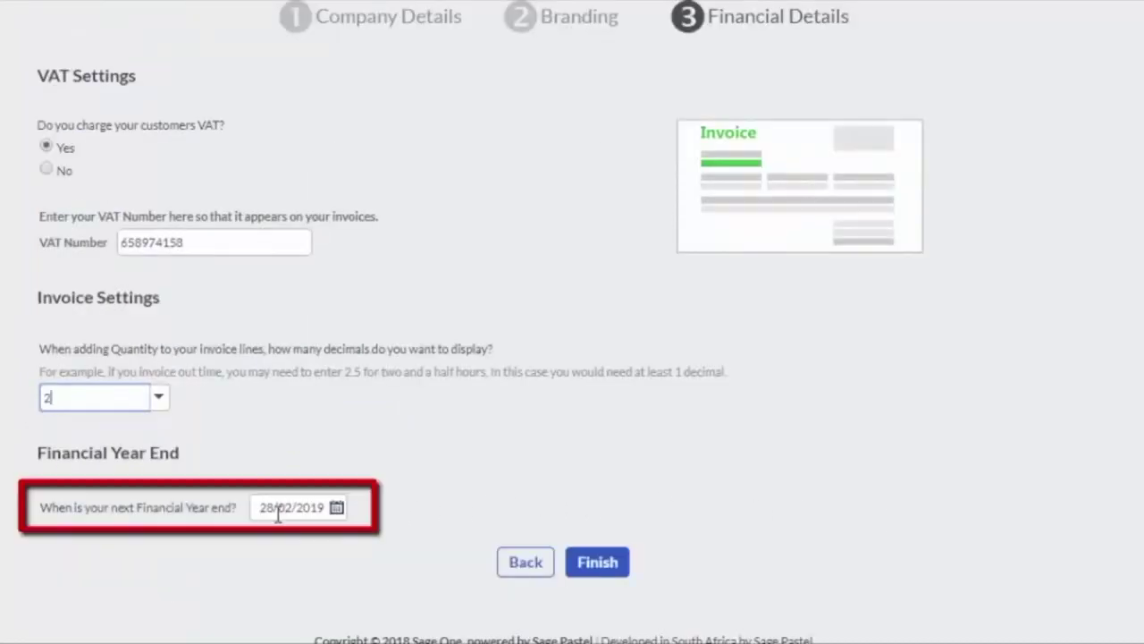
click(619, 564)
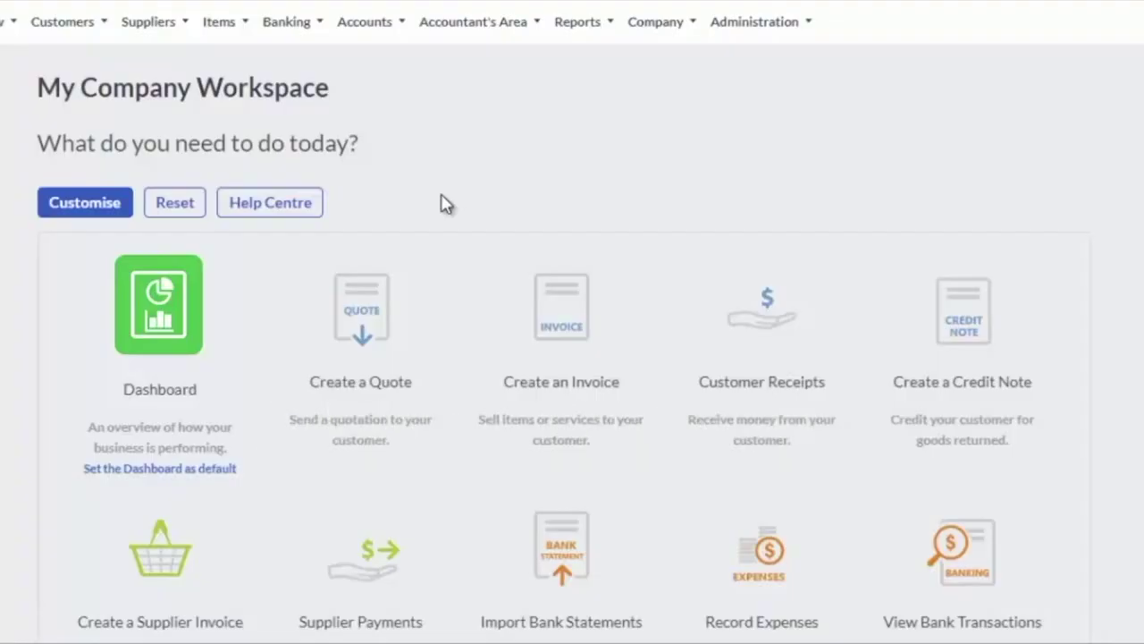
Choose Add a Customer from the Customers menu
click(71, 28)
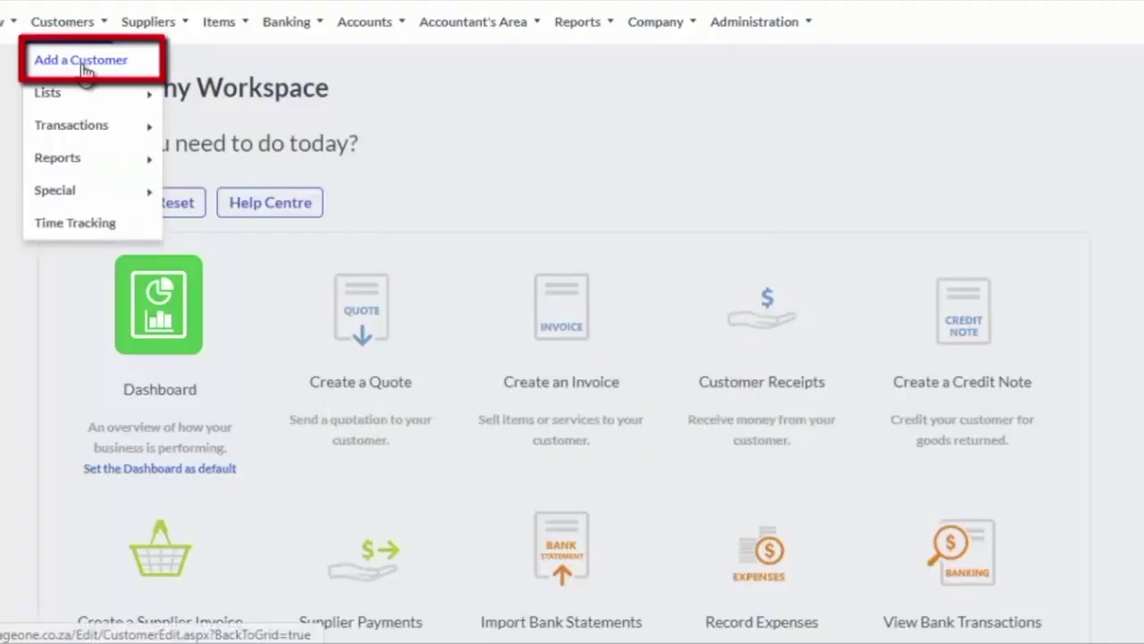
click(83, 61)
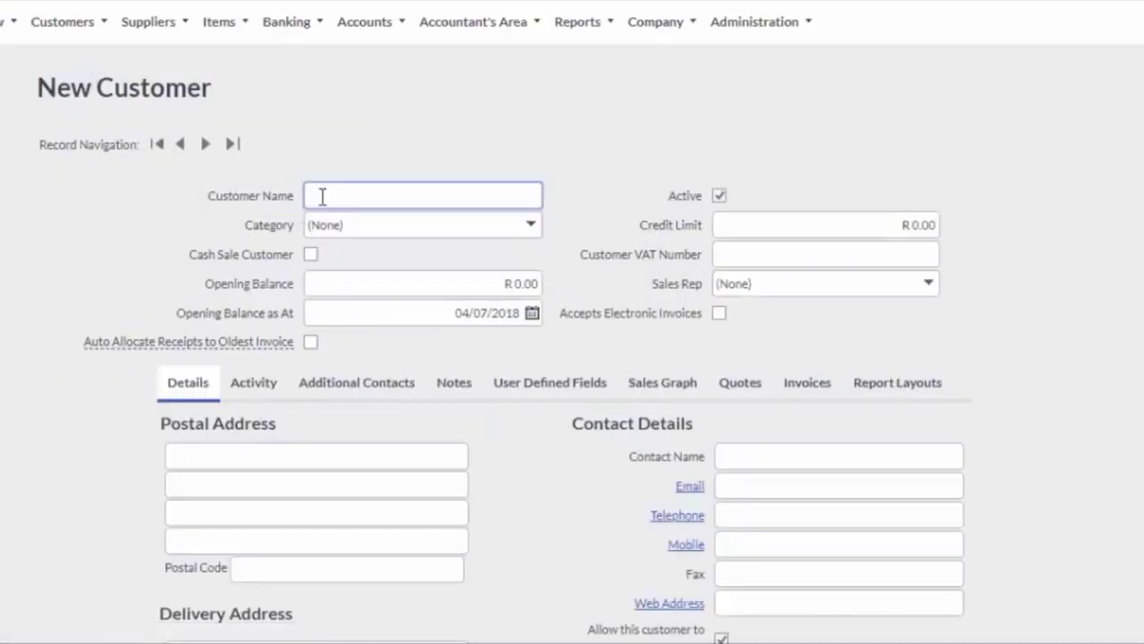
Enter the customer's full name and start a new customer category named Gold
click(531, 228)
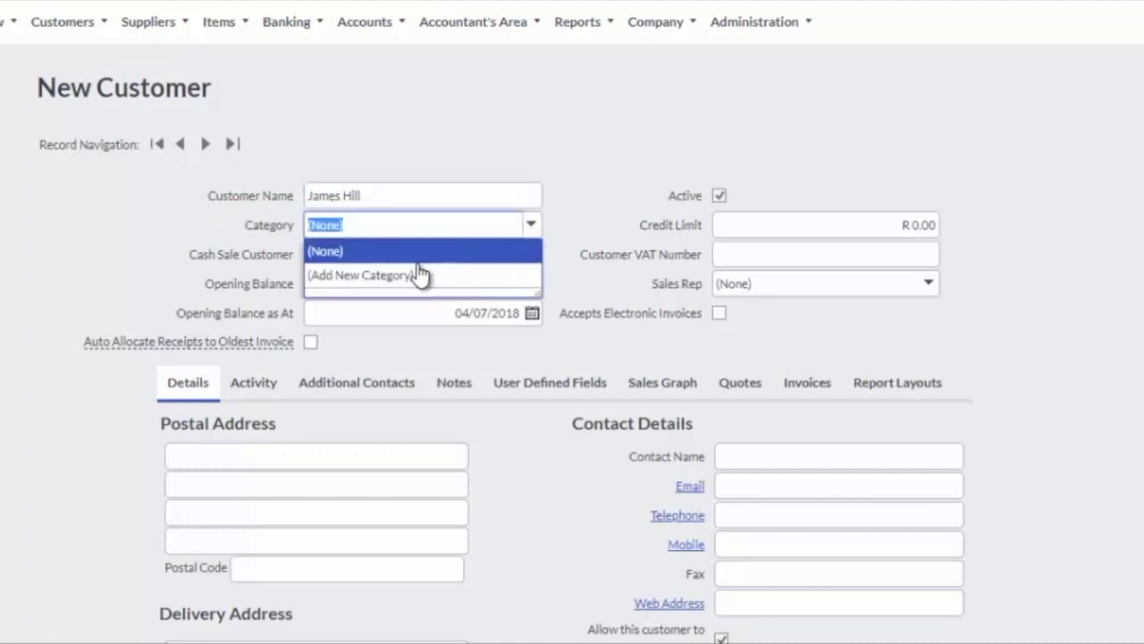
click(382, 280)
text(Gold)
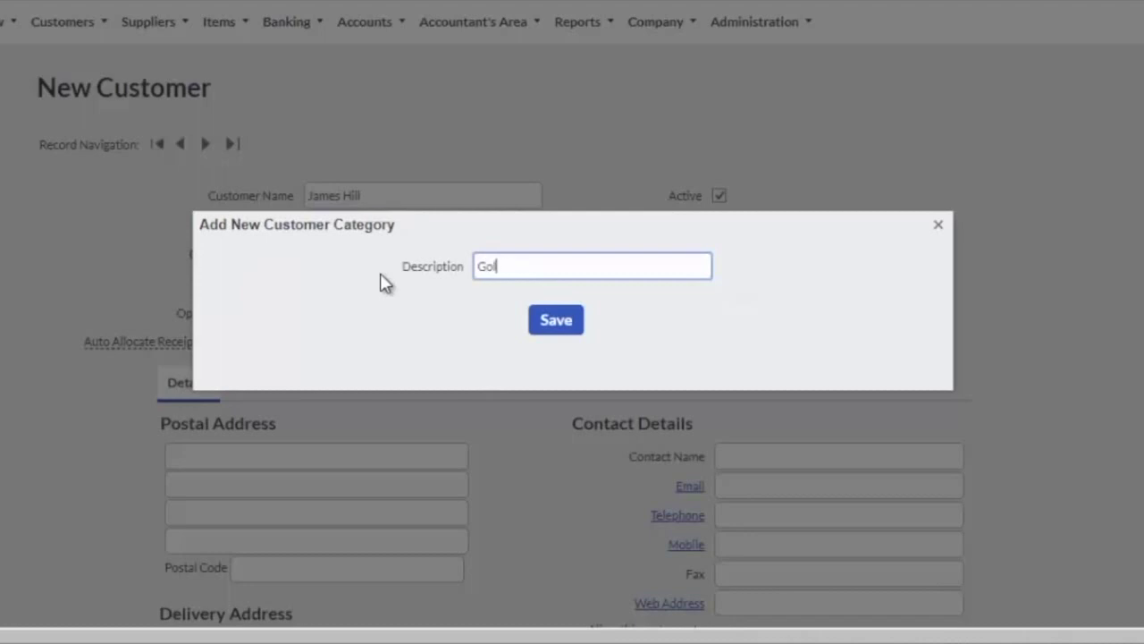
Save the Gold category so it is assigned to the customer
click(550, 330)
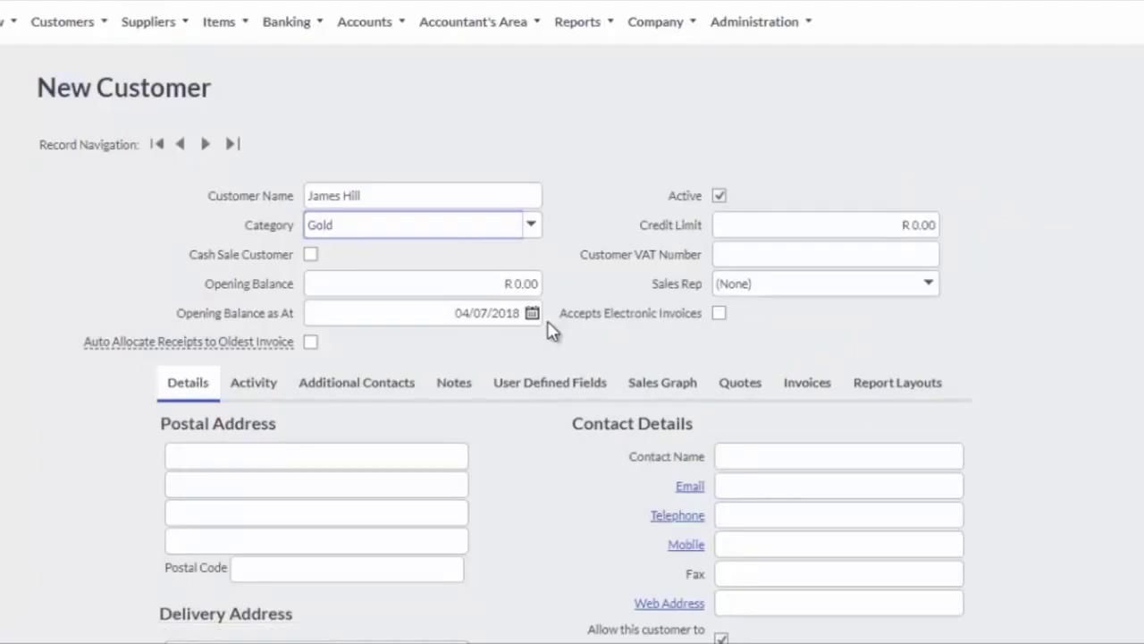
Leave cash sale unticked, enter the customer's VAT number, and enable Accepts Electronic Invoices
click(310, 256)
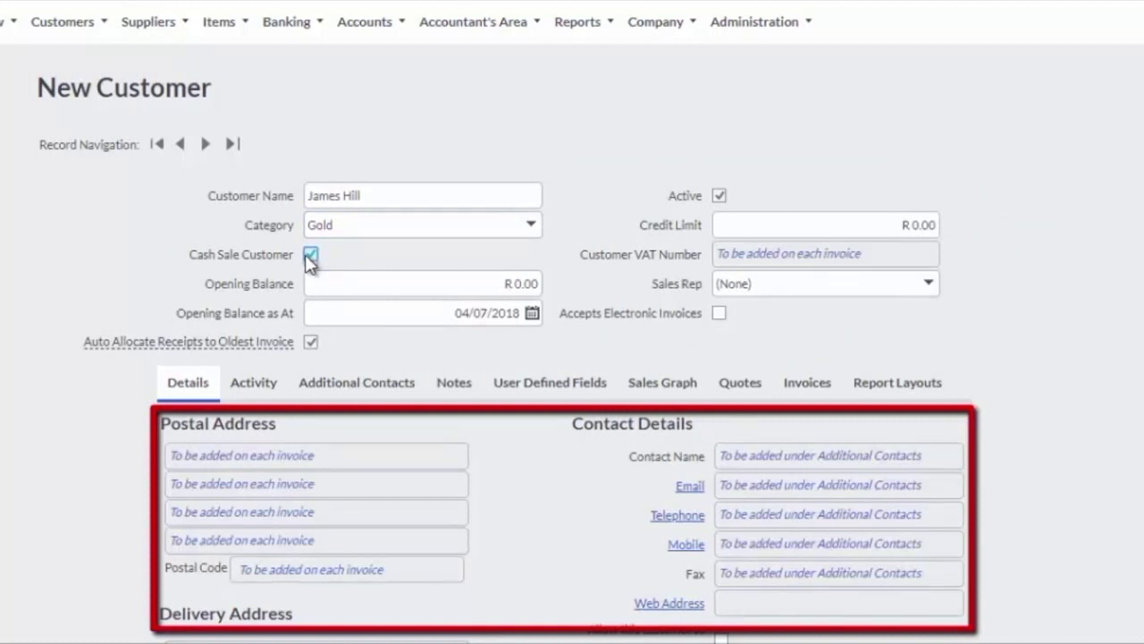
click(307, 256)
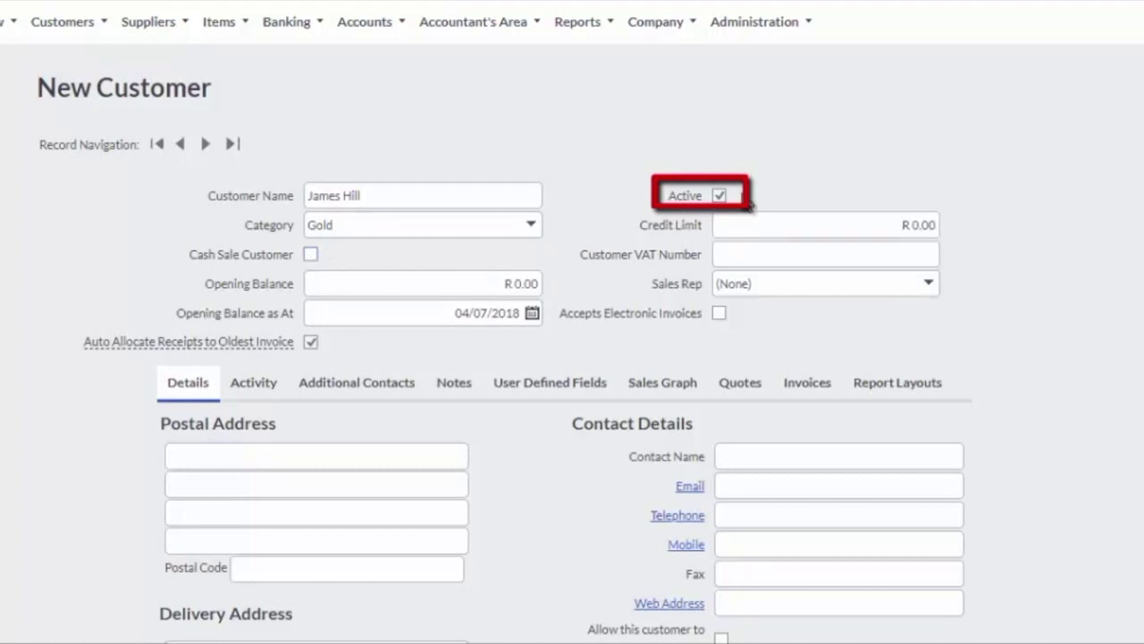
click(757, 255)
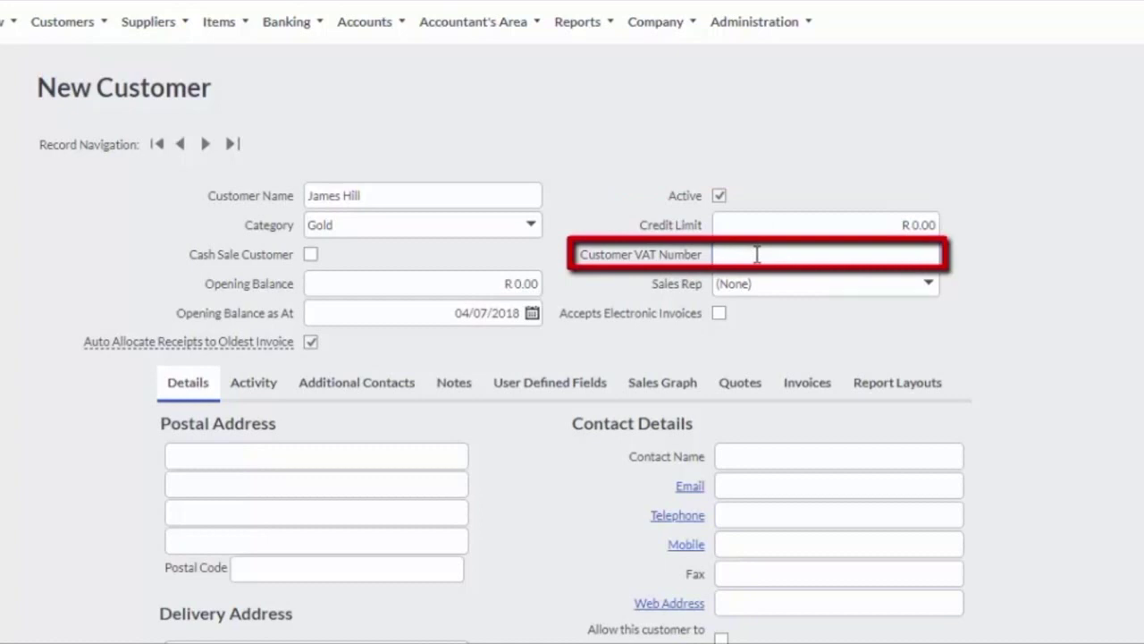
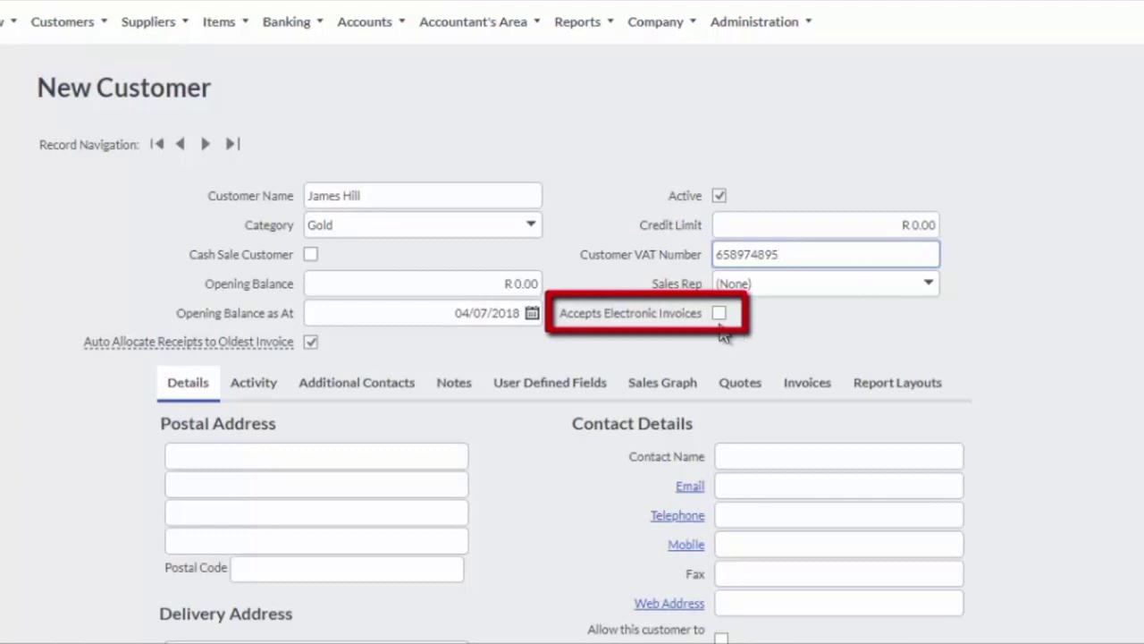
click(719, 314)
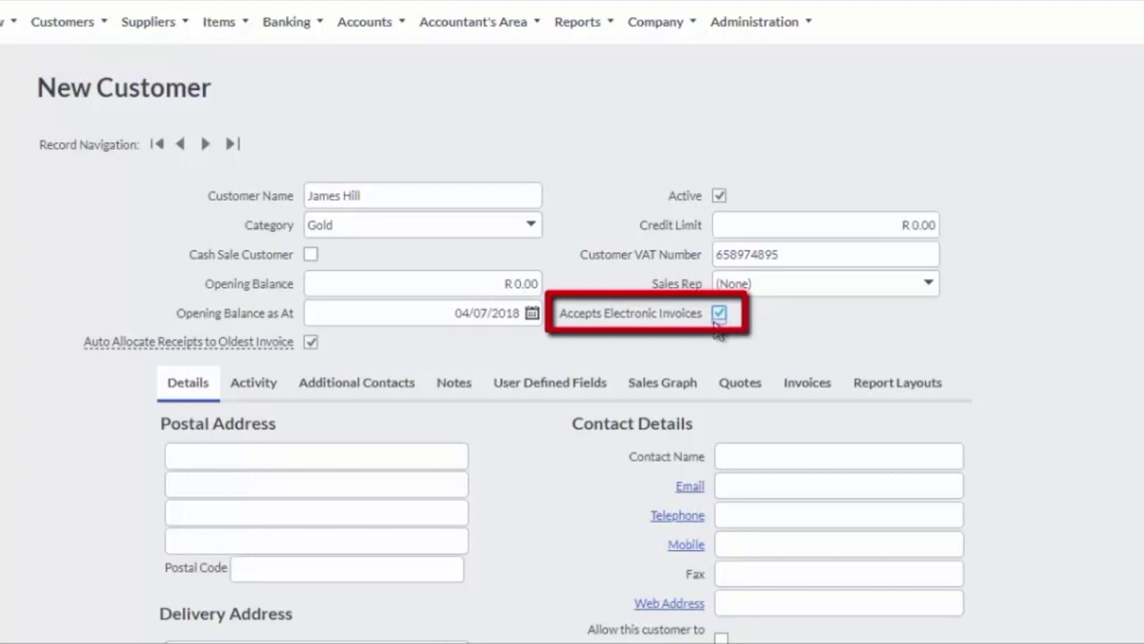
scroll(572, 357, down, 5)
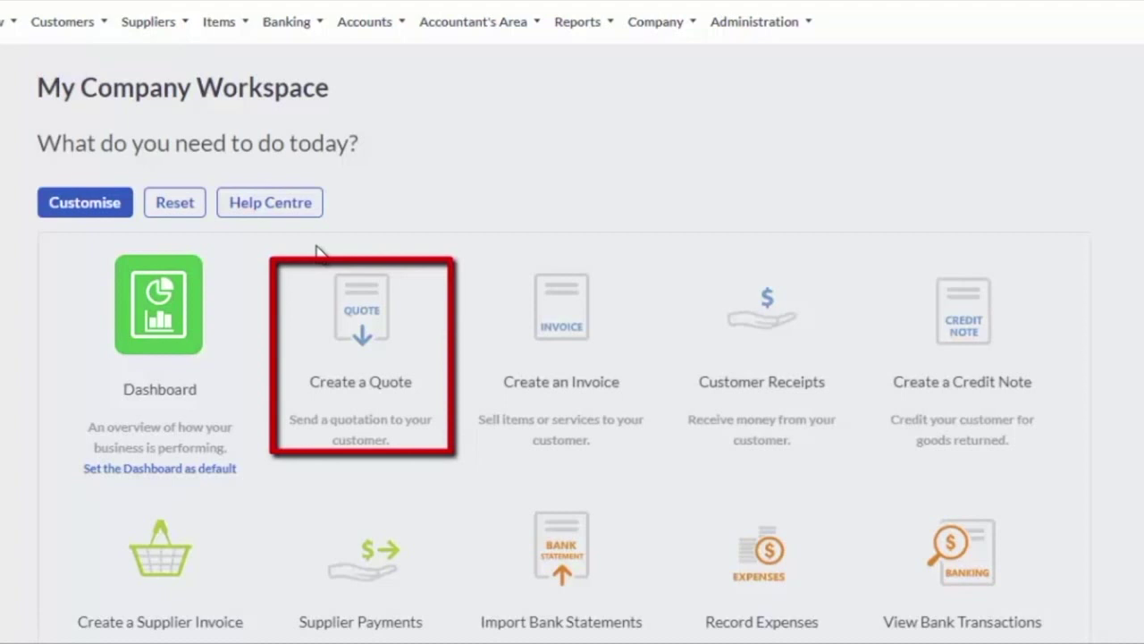
click(64, 25)
Add a new customer quote and select the newly added customer on it
mouse_move(87, 135)
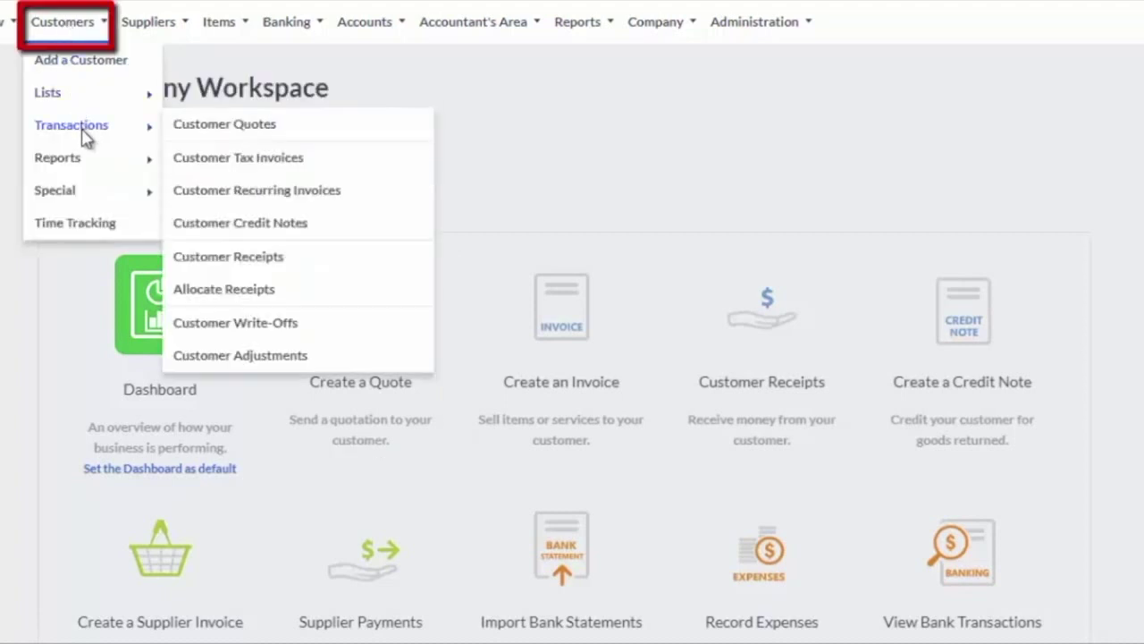
click(225, 124)
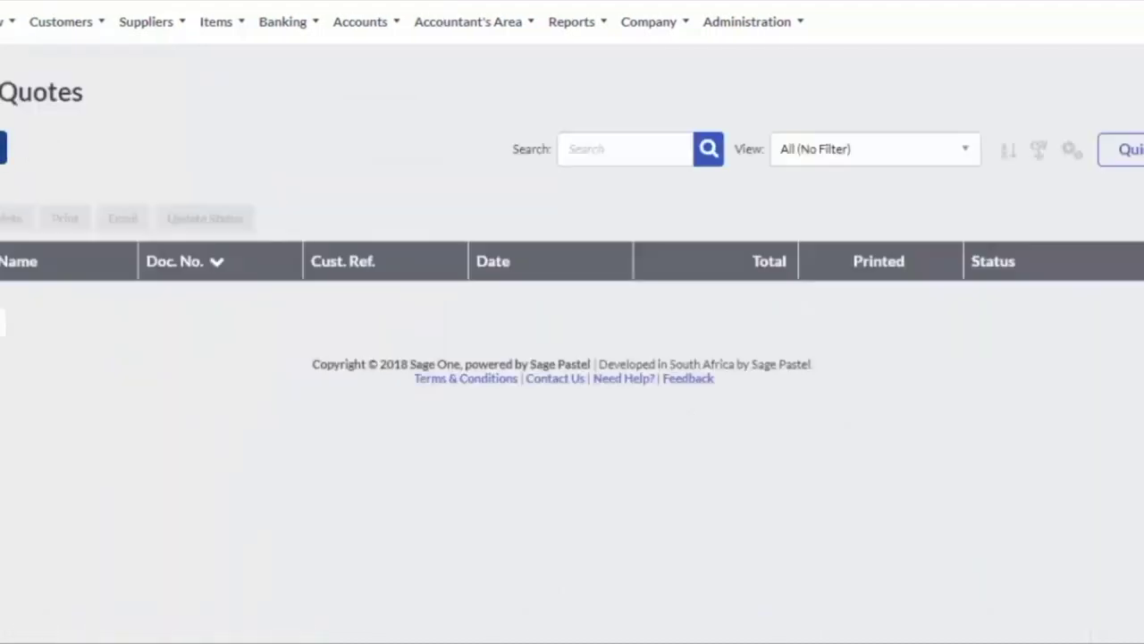
click(7, 149)
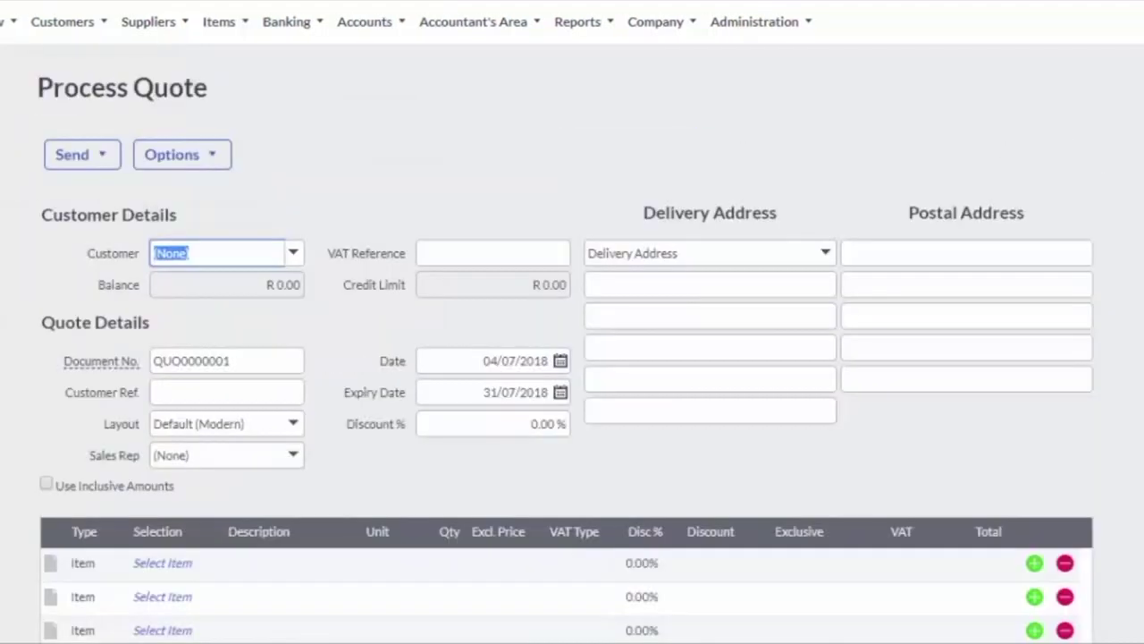
click(292, 256)
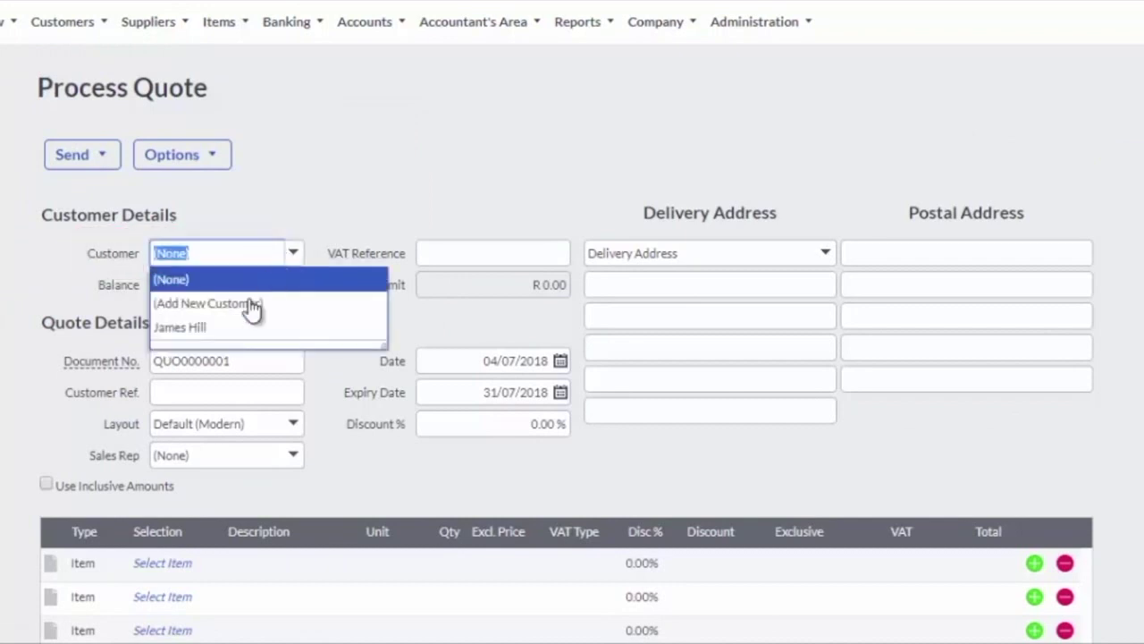
click(225, 328)
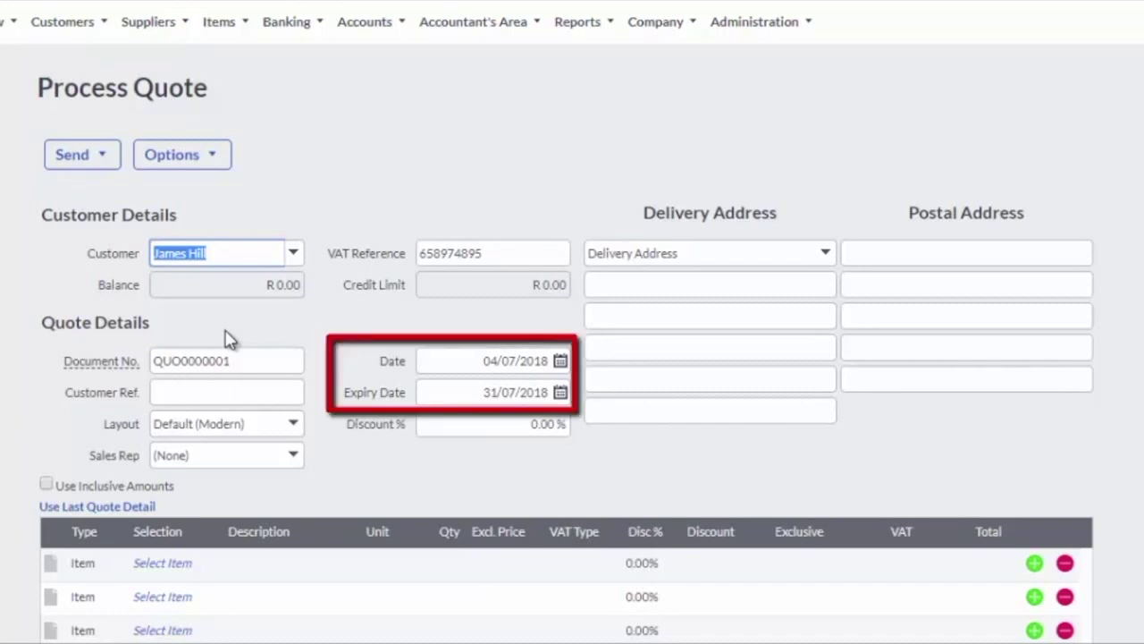
click(456, 360)
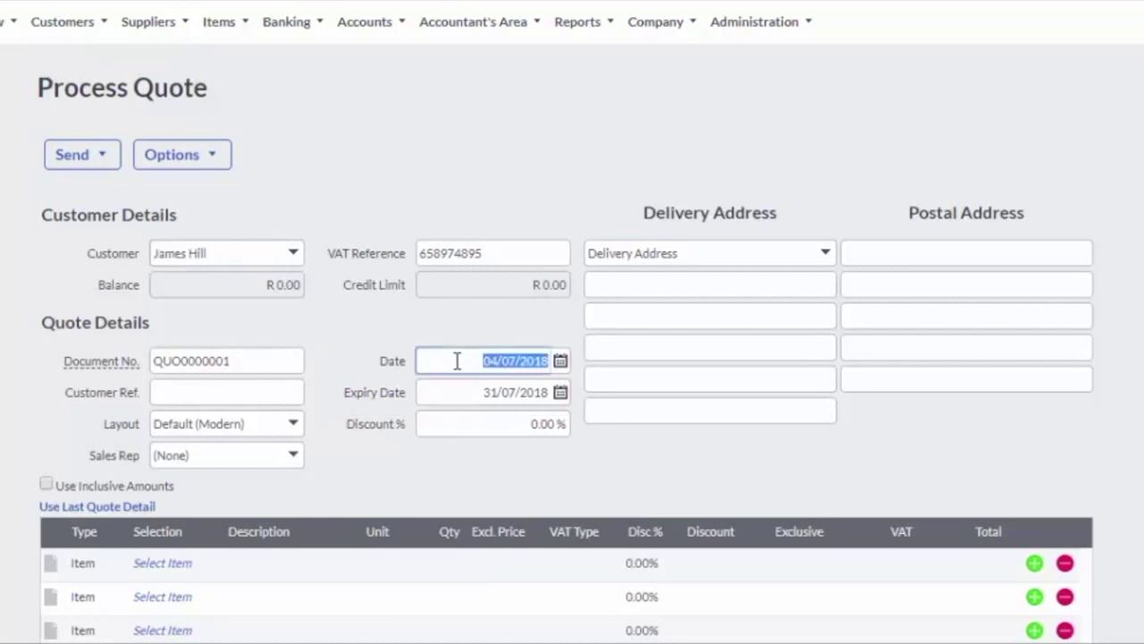
Make SH10B Shoe Size 10 Black the only quote line and preview the printed quote
click(178, 564)
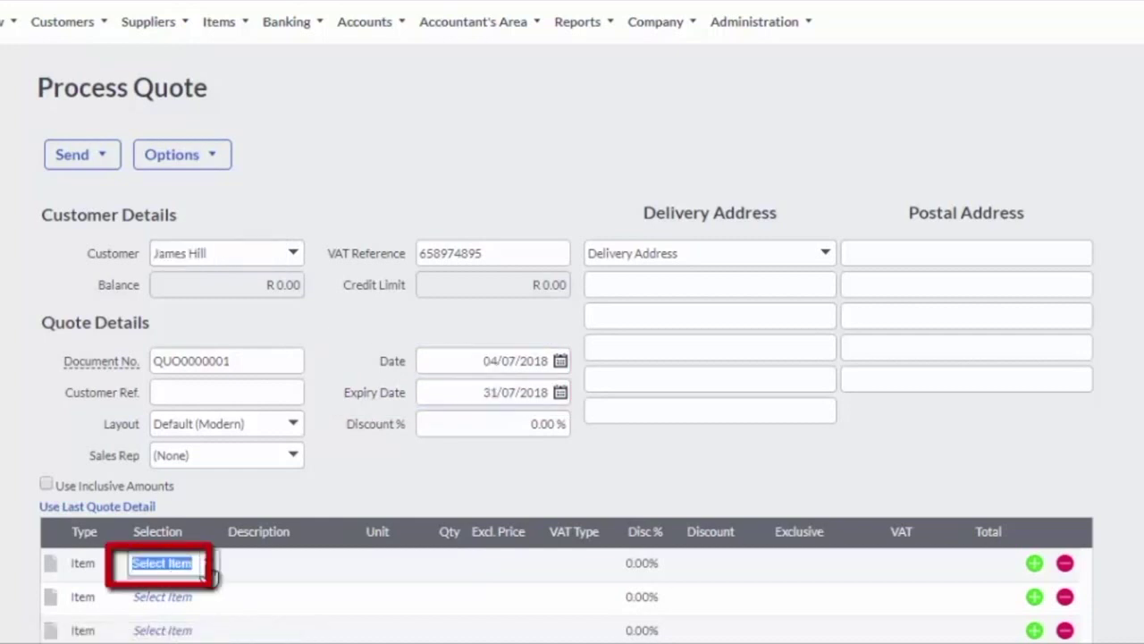
click(207, 563)
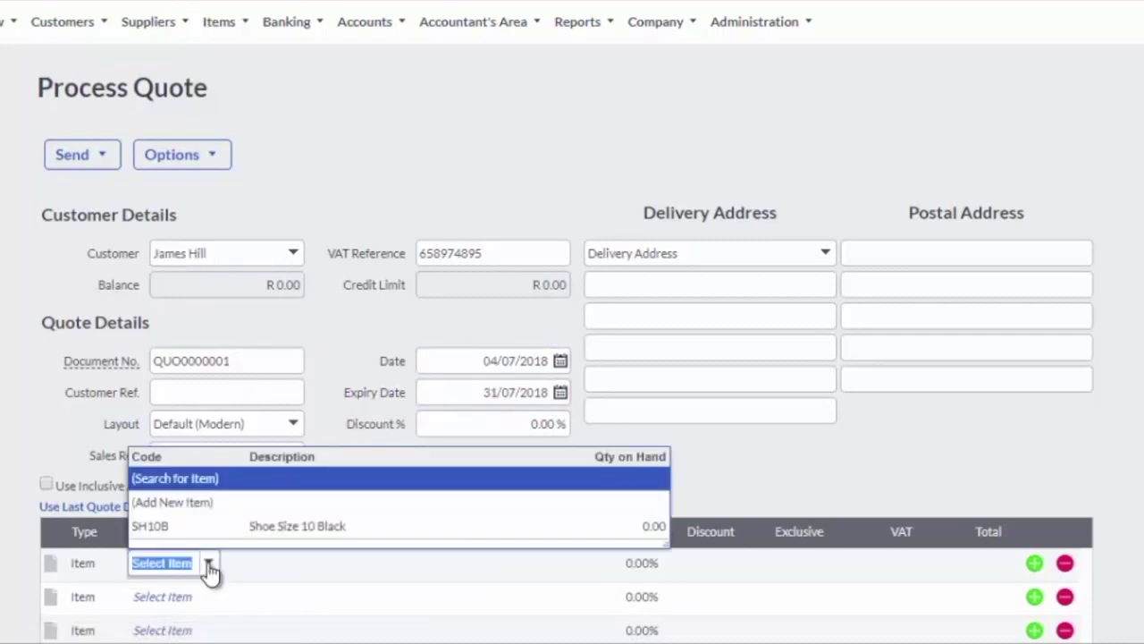
click(199, 533)
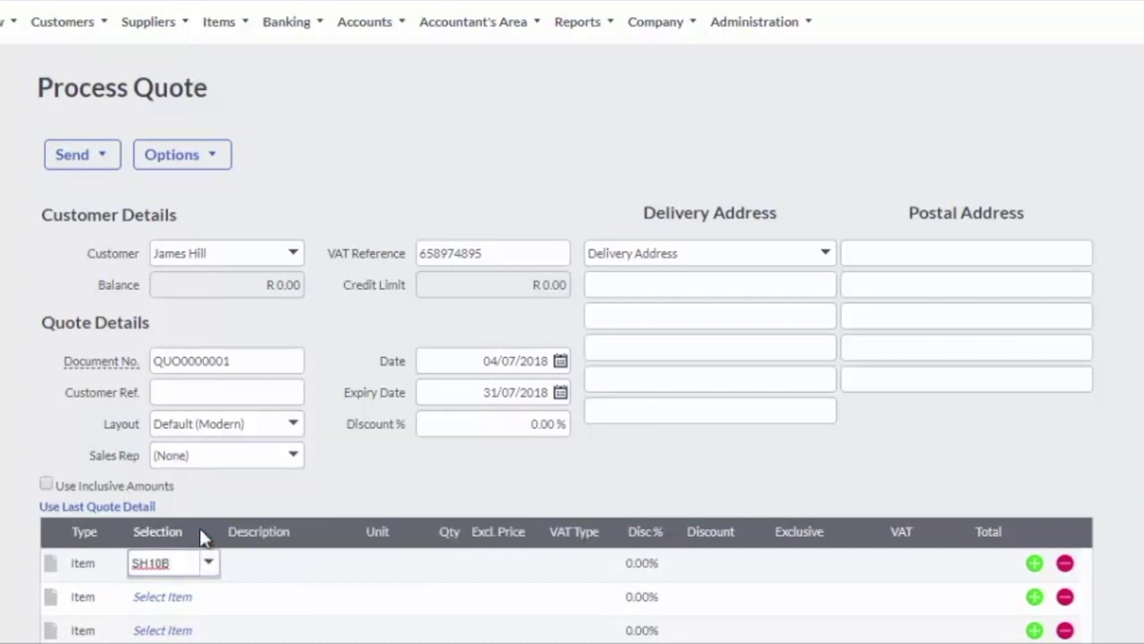
key(Tab)
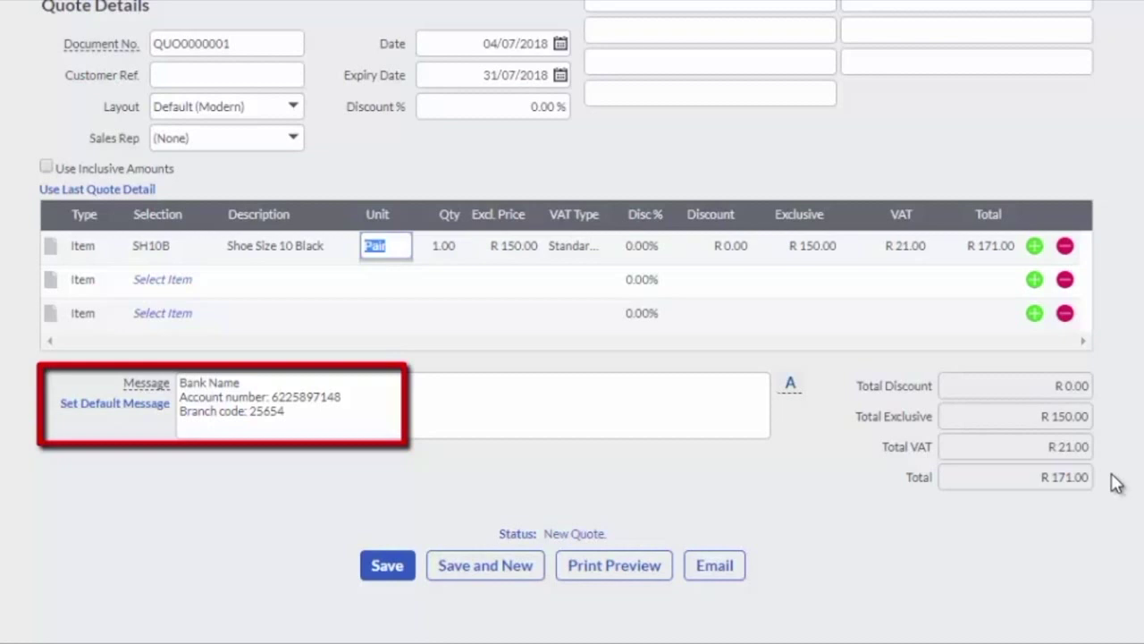
click(1065, 314)
click(1065, 280)
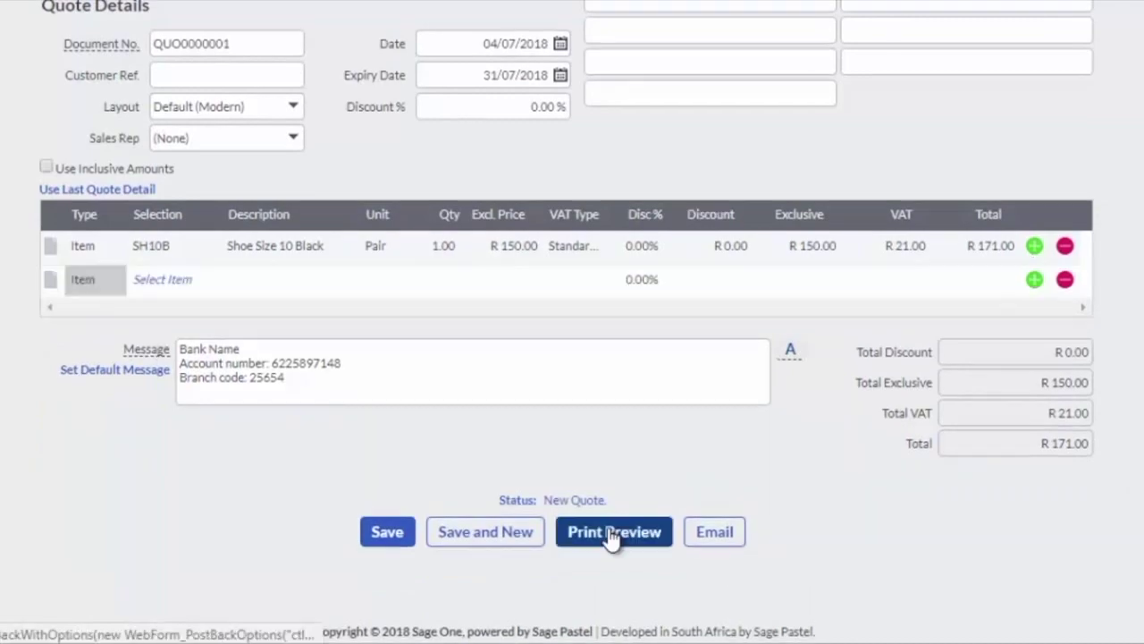
click(613, 533)
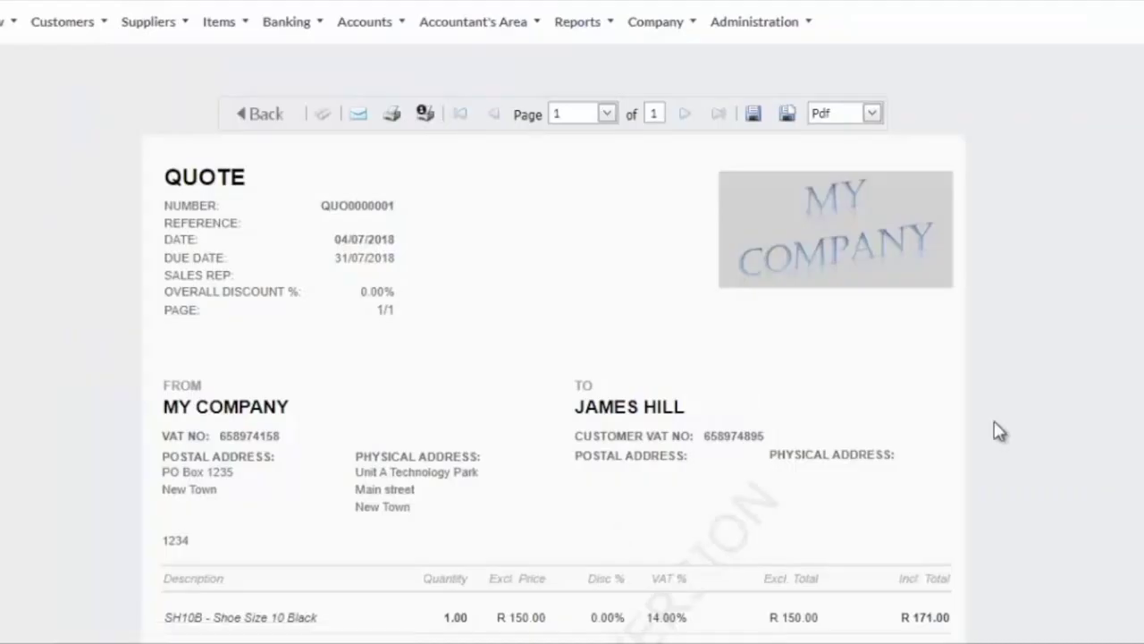
Leave the print preview and save quote QUO0000001 as Pending at R 171.00
click(257, 120)
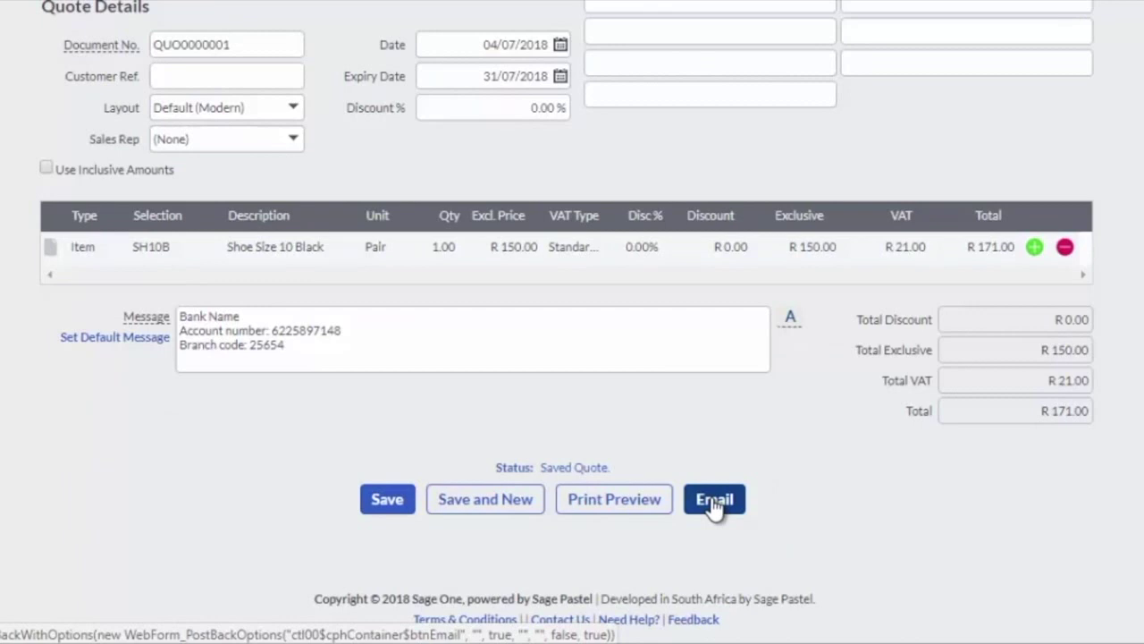
click(385, 506)
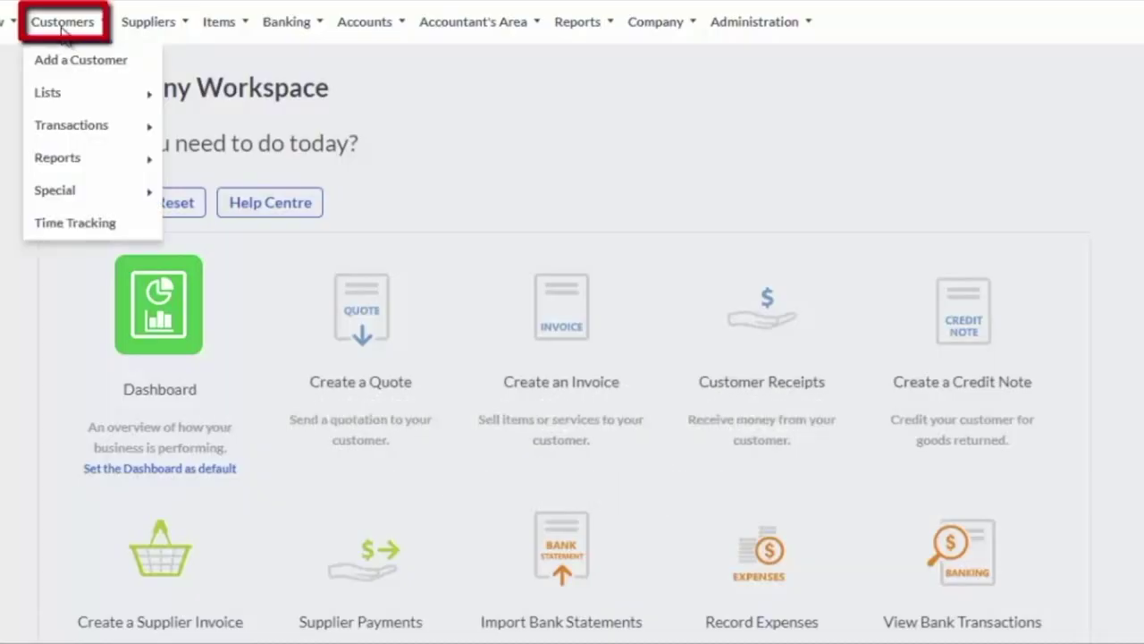
Convert pending quote QUO0000001 from the Customer Quotes list into a tax invoice
mouse_move(75, 129)
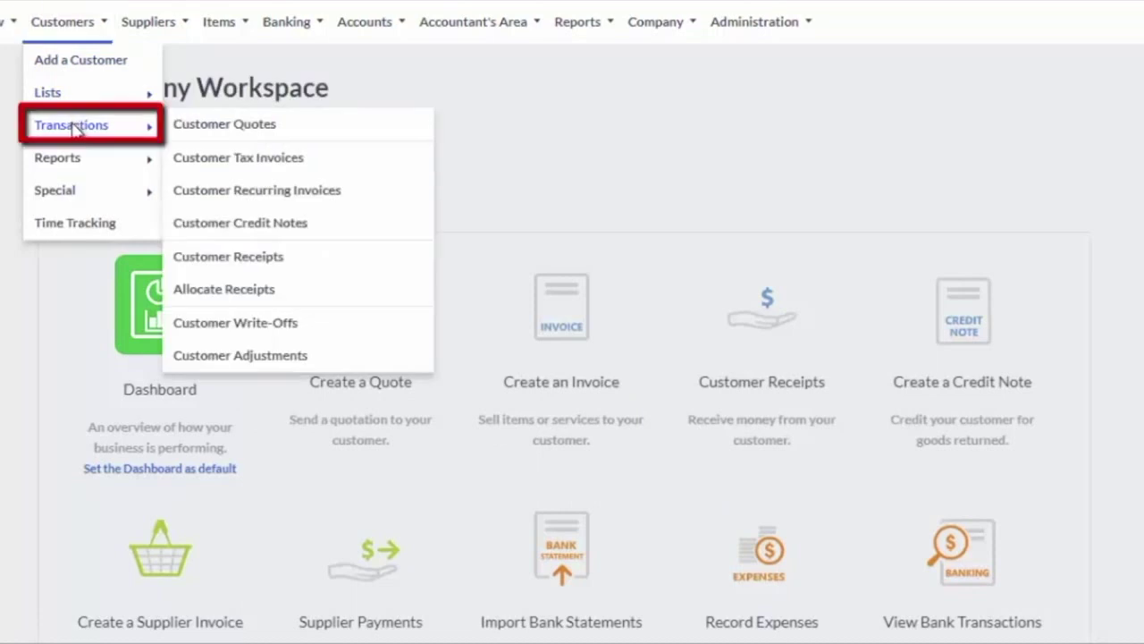
click(230, 130)
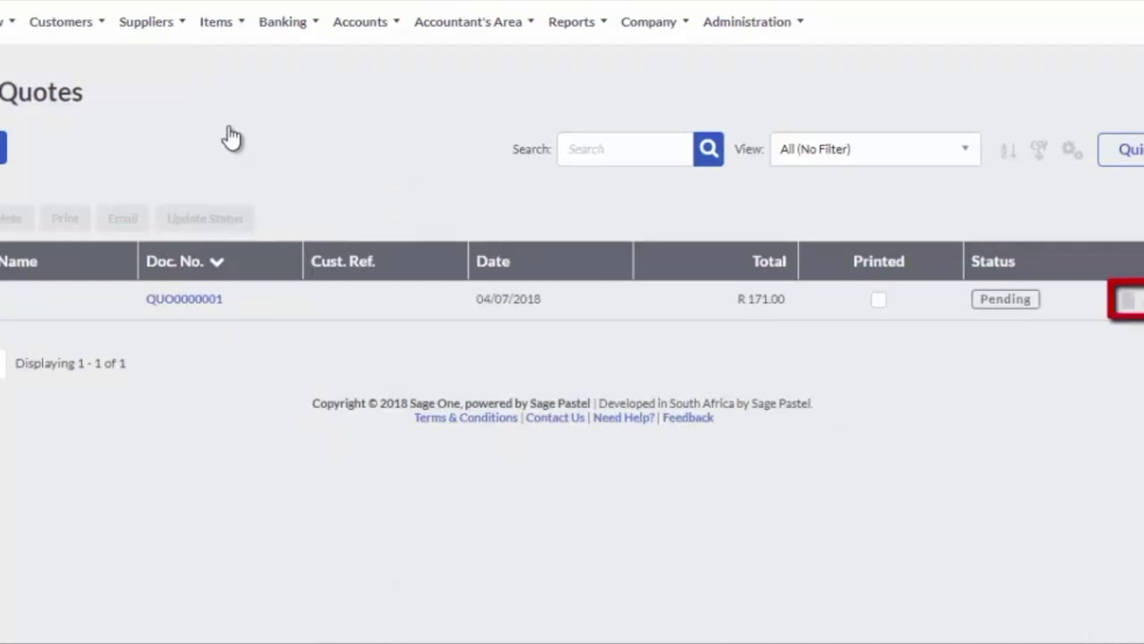
click(1128, 300)
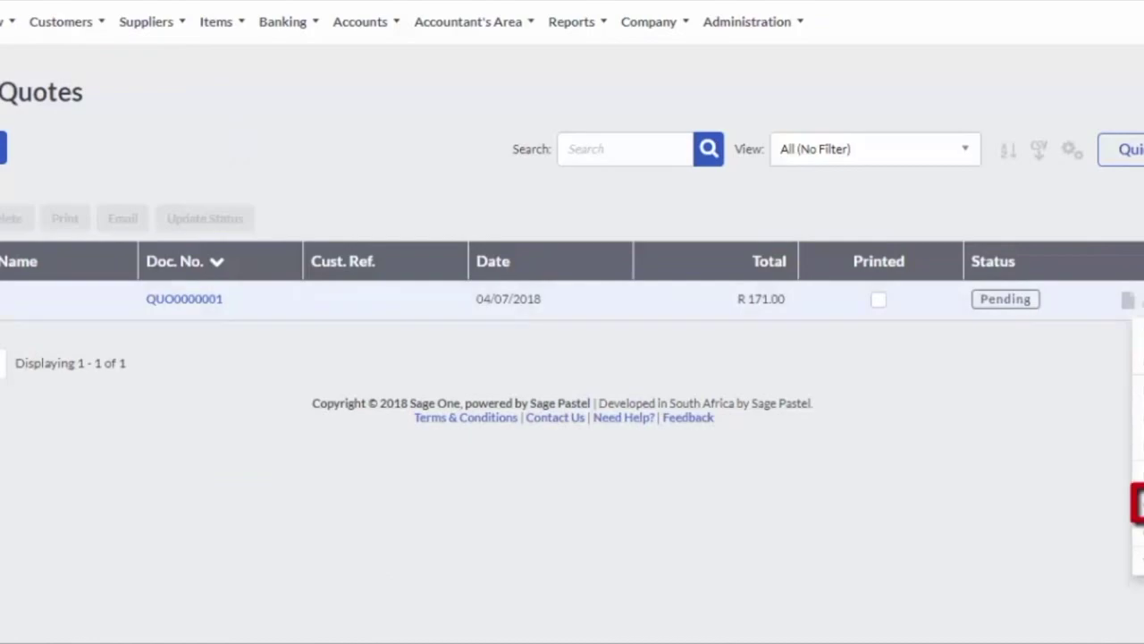
click(1137, 503)
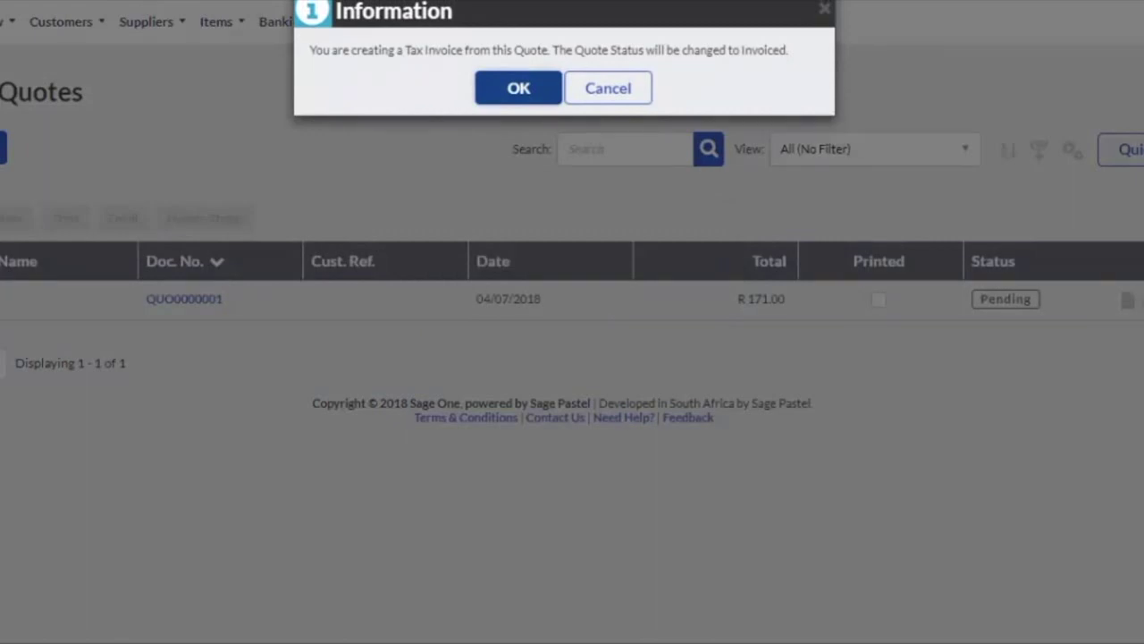
click(519, 93)
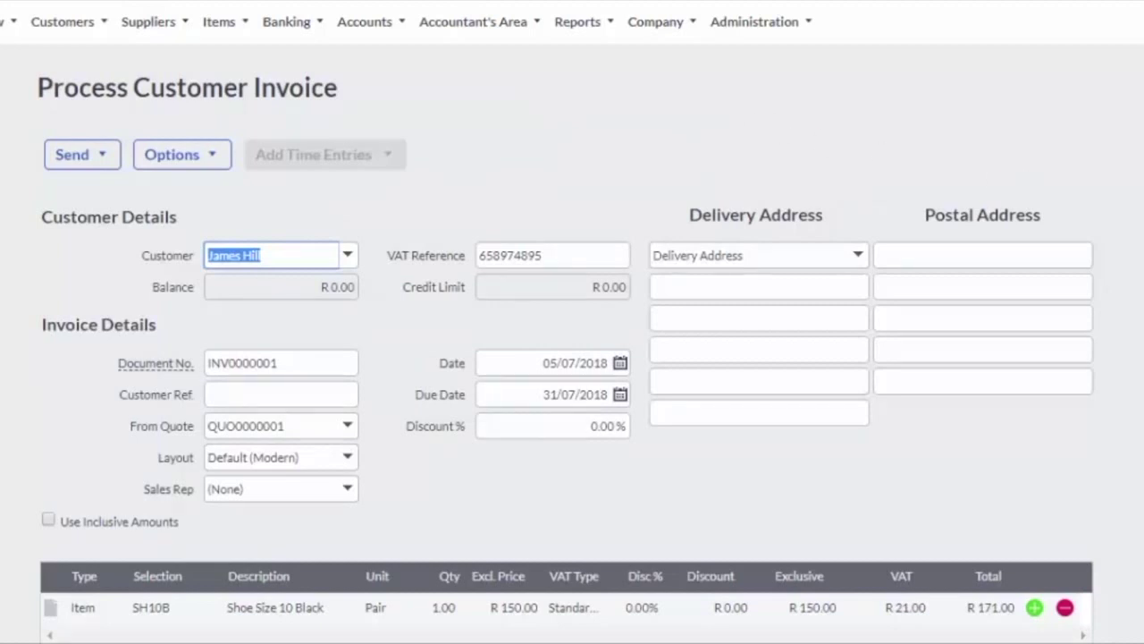
Review invoice INV0000001 totalling R 171.00 and bring up the Print Delivery Note options
scroll(572, 358, down, 5)
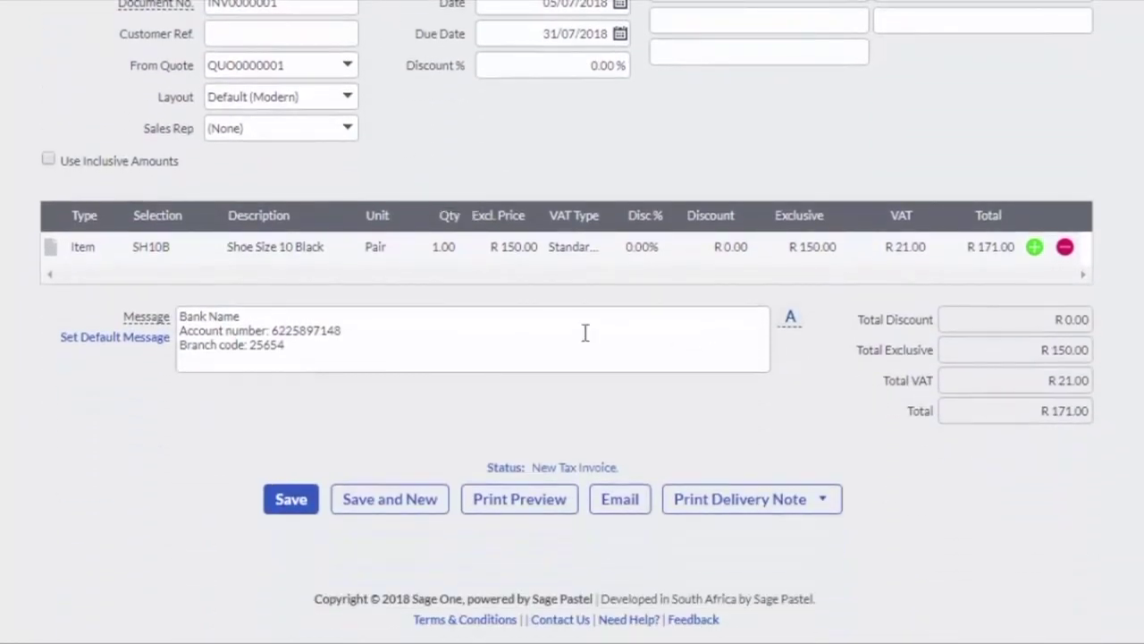
click(742, 502)
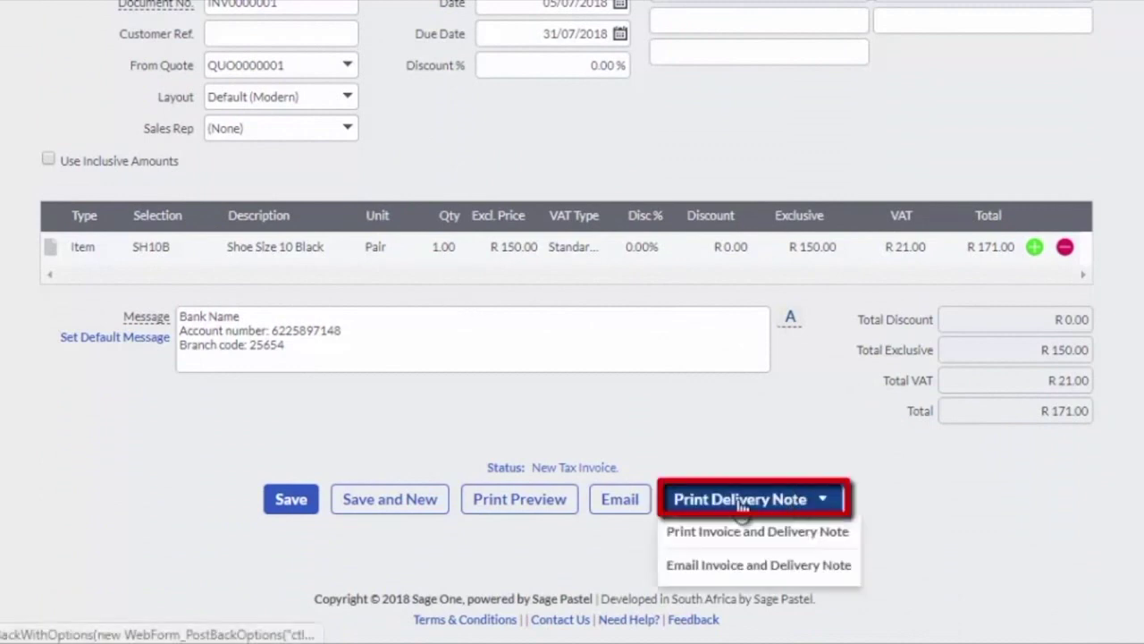